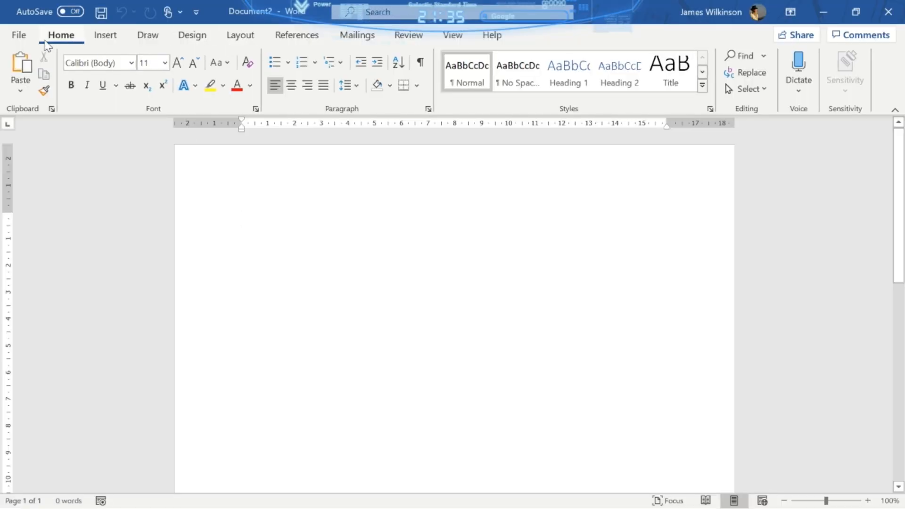
- Enable the Developer tab under Main Tabs in Customize the Ribbon and apply it
{"action": "right_click", "coordinate": [60, 46]}
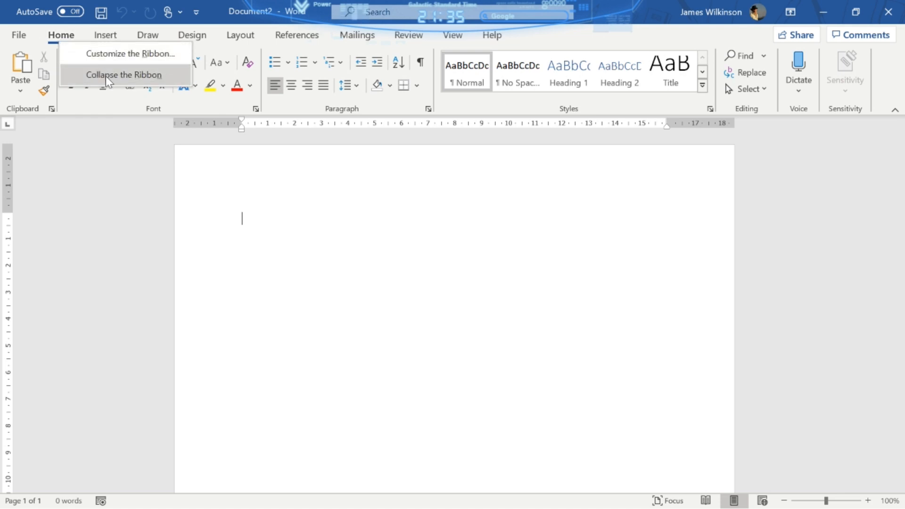
{"action": "left_click", "coordinate": [141, 53]}
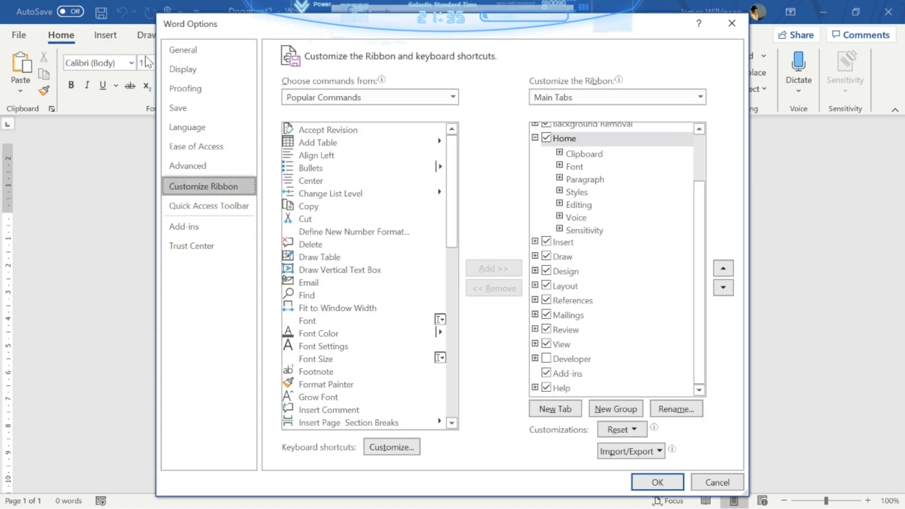
{"action": "left_click", "coordinate": [547, 360]}
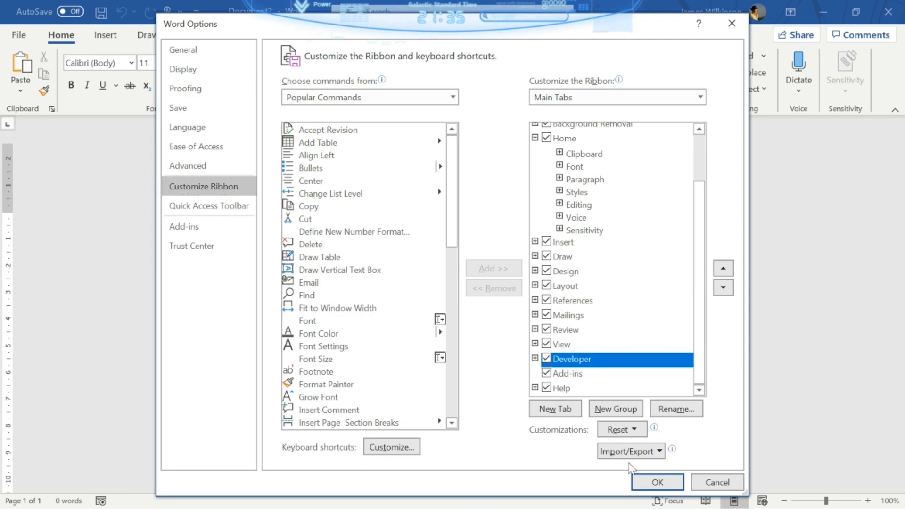
{"action": "left_click", "coordinate": [665, 486]}
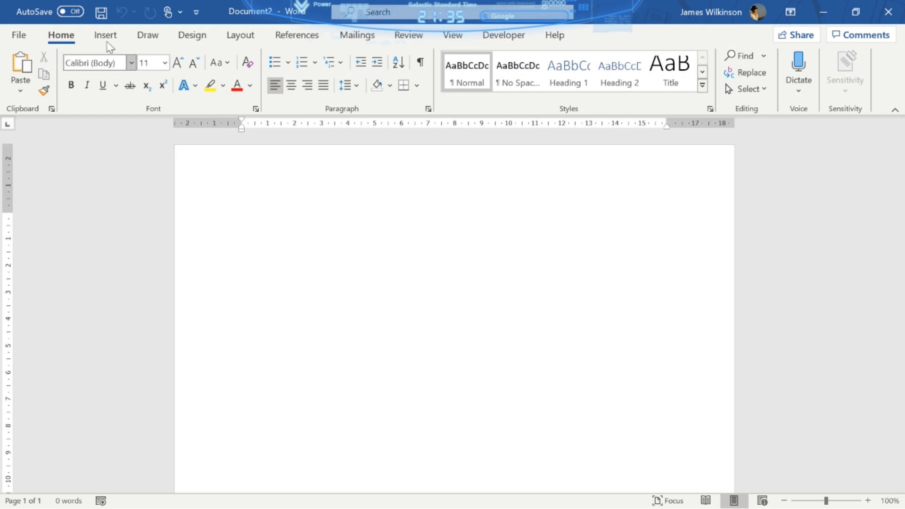
- Insert orange-outline WordArt reading 'Scientist Fact File', correcting the typo in 'File'
{"action": "left_click", "coordinate": [105, 37]}
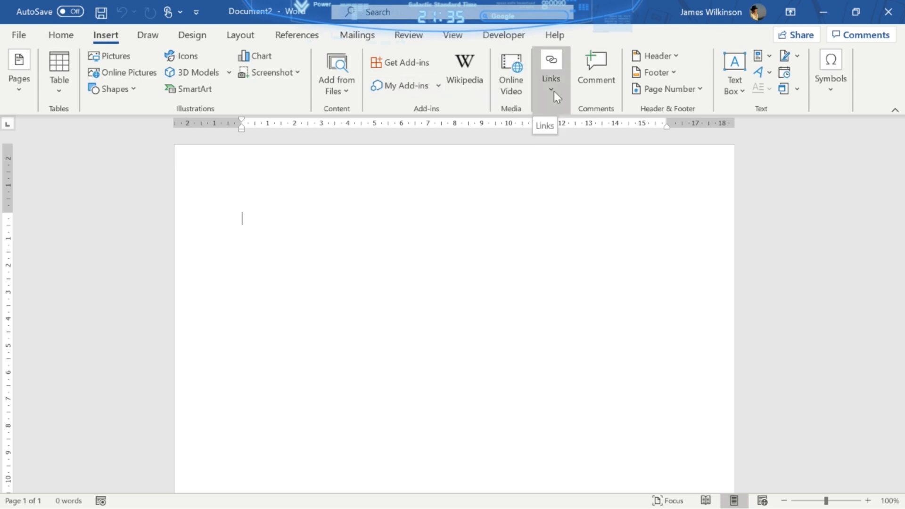
{"action": "left_click", "coordinate": [757, 74]}
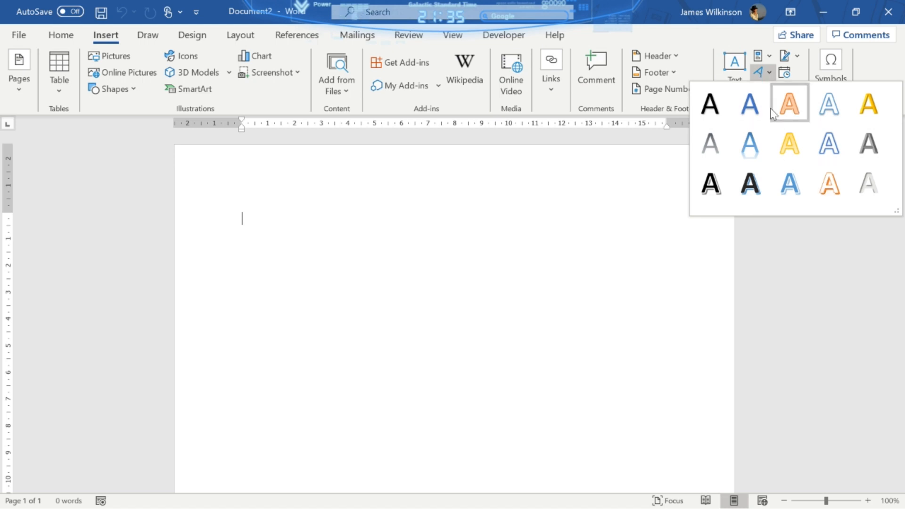
{"action": "left_click", "coordinate": [789, 104]}
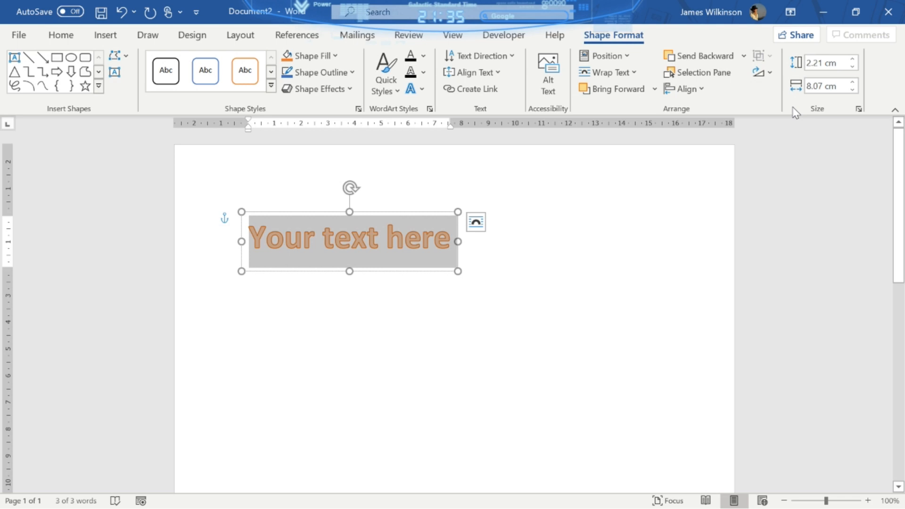
{"action": "type", "text": "Scientis"}
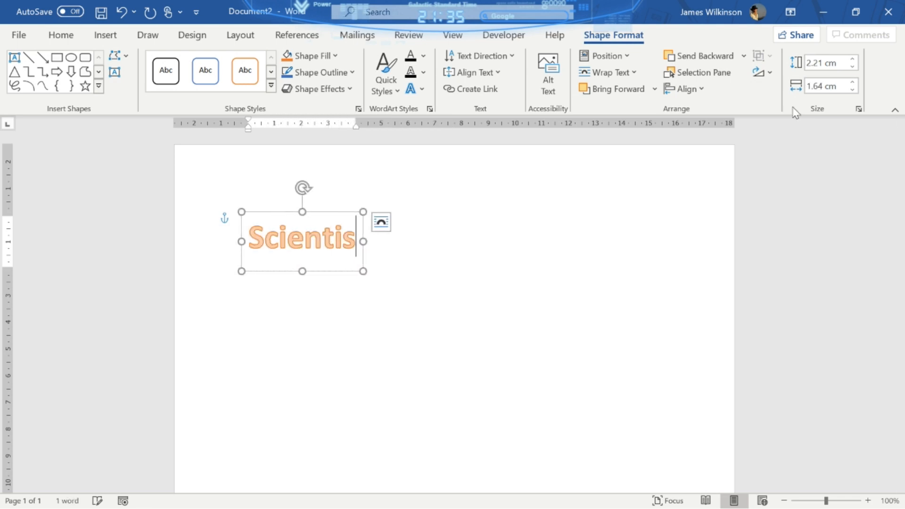
{"action": "type", "text": "t Fact Fule"}
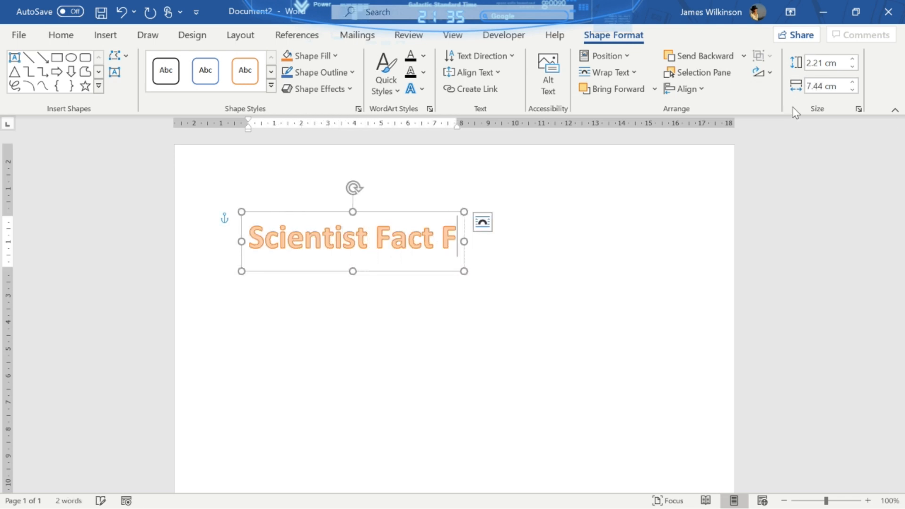
{"action": "key", "text": "BackSpace"}
{"action": "key", "text": "BackSpace"}
{"action": "key", "text": "BackSpace"}
{"action": "type", "text": "ile"}
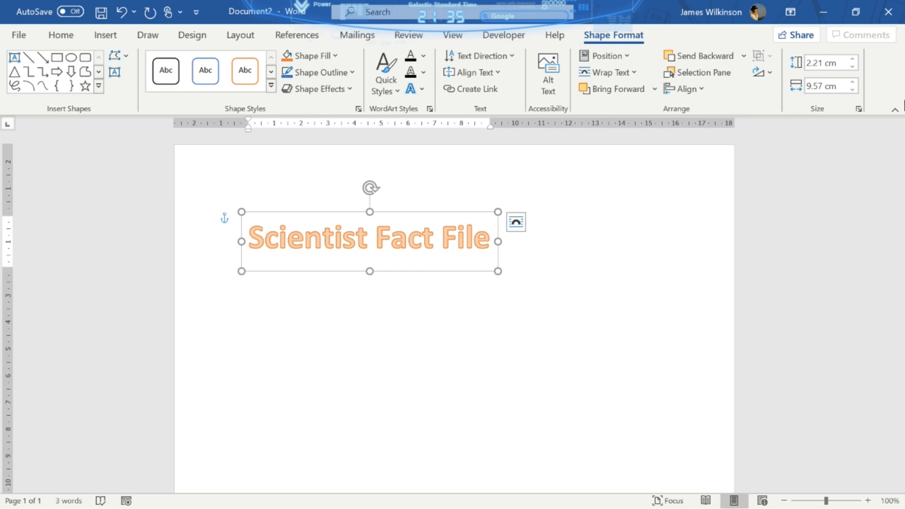
- Drag the WordArt title to the horizontal centre at the top of the page
{"action": "left_click", "coordinate": [538, 264]}
{"action": "left_click", "coordinate": [424, 231]}
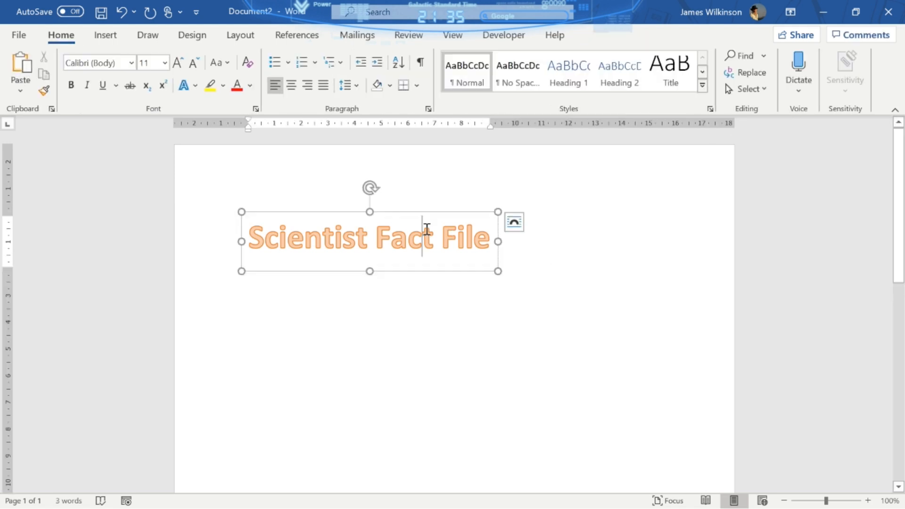
{"action": "left_click", "coordinate": [424, 214]}
{"action": "left_click_drag", "start_coordinate": [424, 214], "coordinate": [509, 205]}
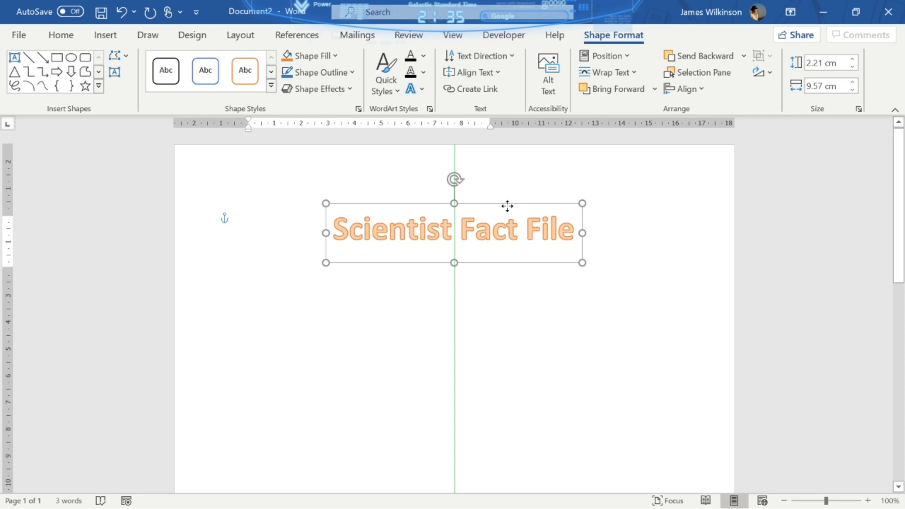
{"action": "left_click_drag", "start_coordinate": [507, 206], "coordinate": [507, 207]}
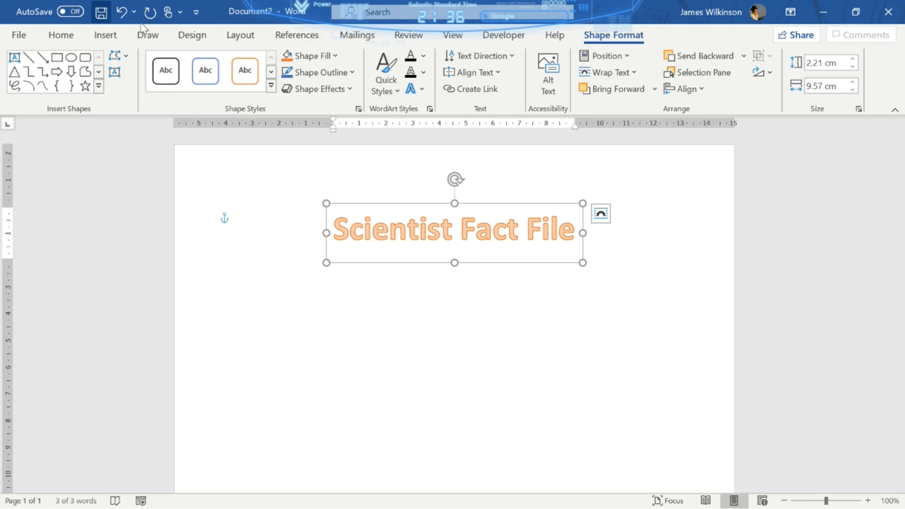
- Give the page a Box art border of red heart balloons, then bring up the Start menu
{"action": "left_click", "coordinate": [187, 35]}
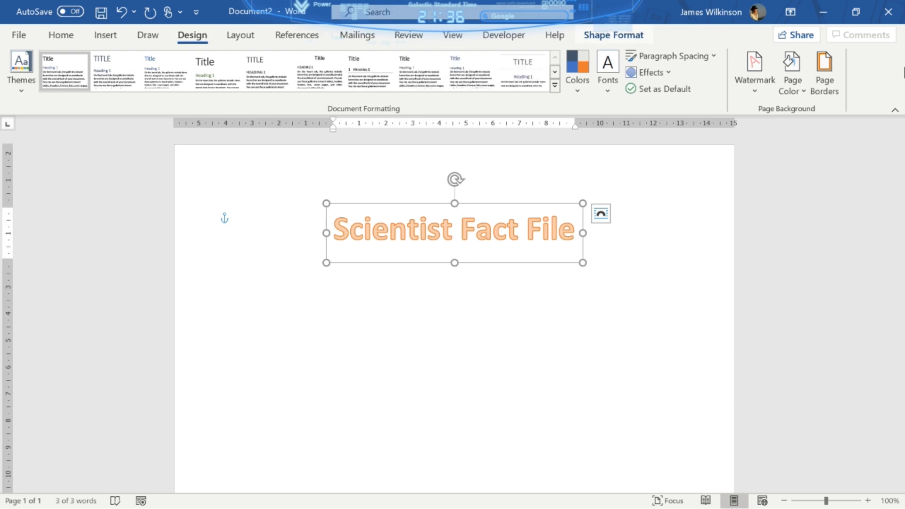
{"action": "left_click", "coordinate": [825, 80]}
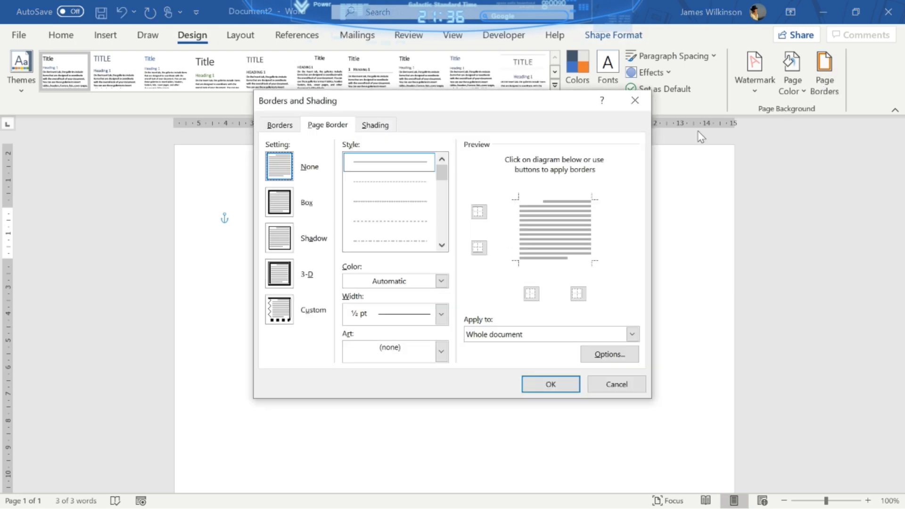
{"action": "left_click", "coordinate": [282, 206]}
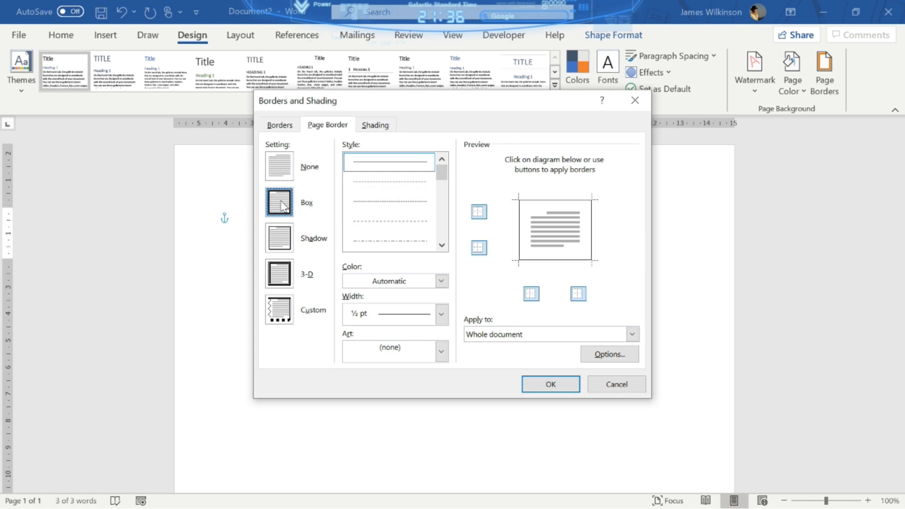
{"action": "left_click", "coordinate": [442, 357]}
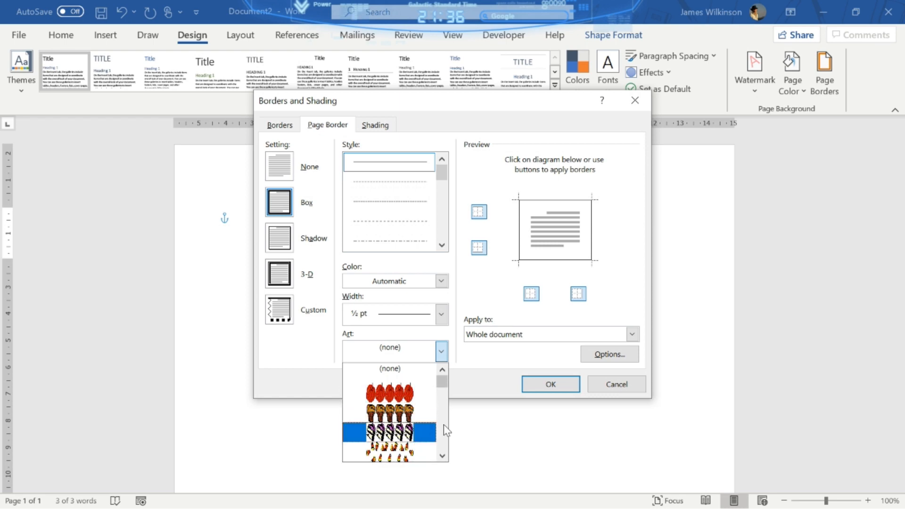
{"action": "scroll", "coordinate": [444, 426], "scroll_direction": "down", "scroll_amount": 4}
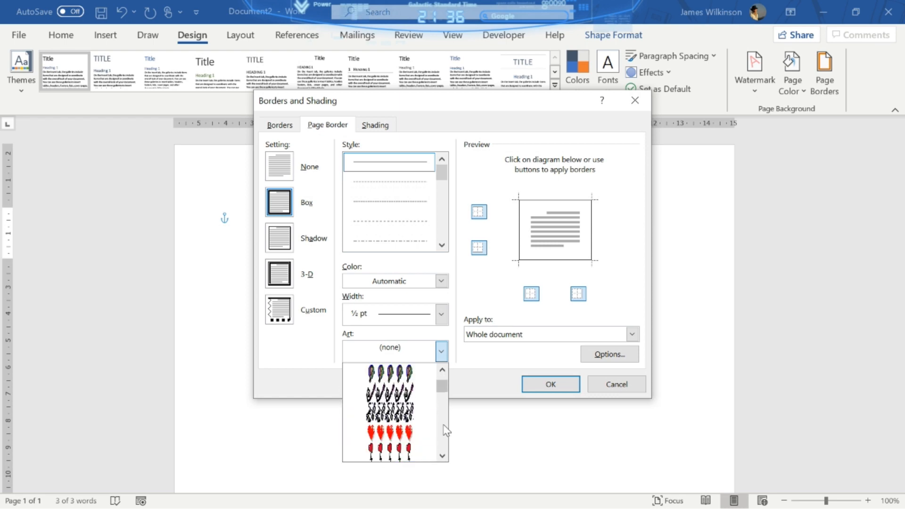
{"action": "left_click", "coordinate": [399, 450]}
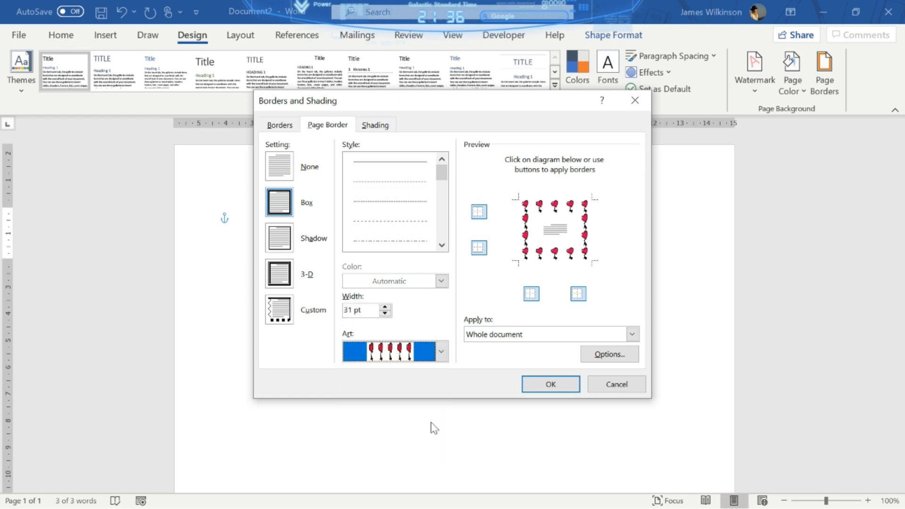
{"action": "left_click", "coordinate": [551, 384]}
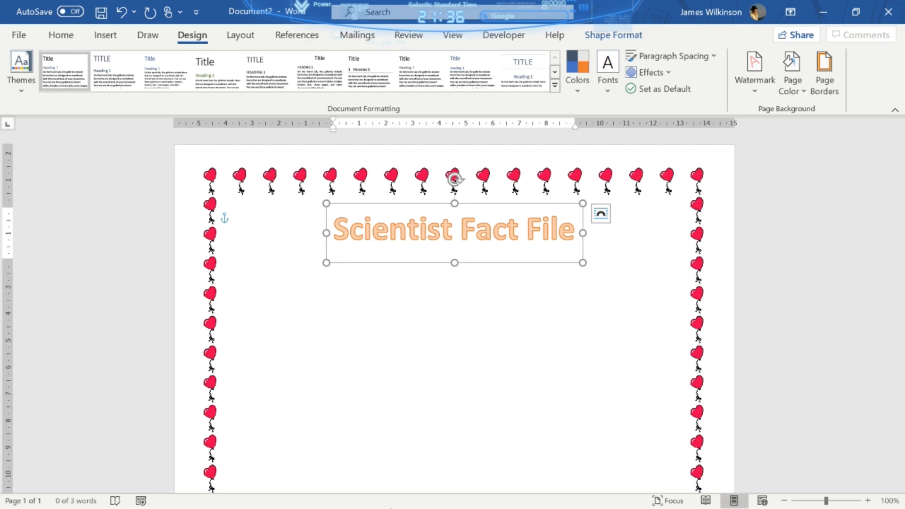
{"action": "key", "text": "super"}
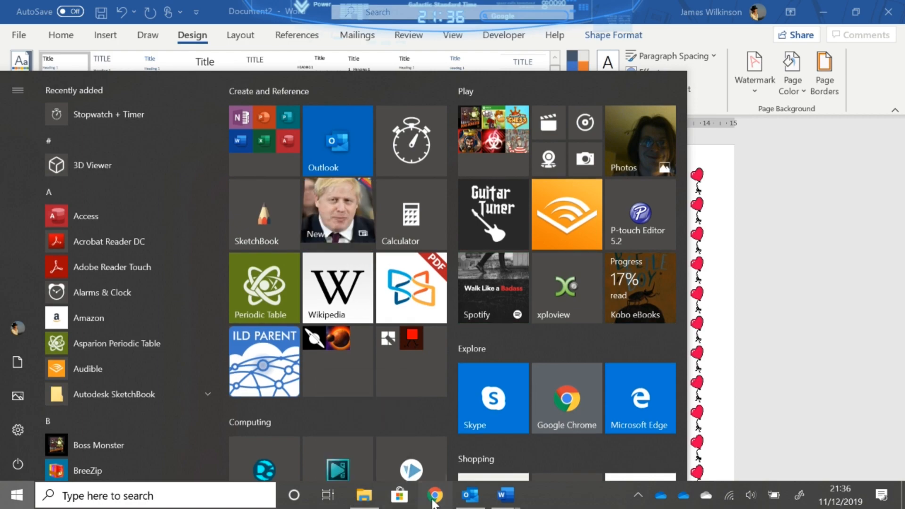
- In Chrome's science image results, preview the first BBC illustration and choose to save it
{"action": "left_click", "coordinate": [433, 501]}
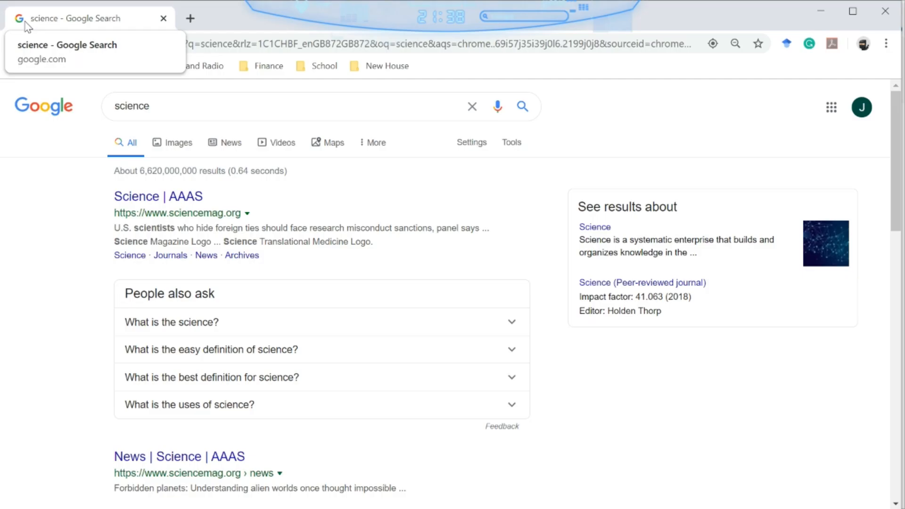
{"action": "left_click", "coordinate": [178, 149]}
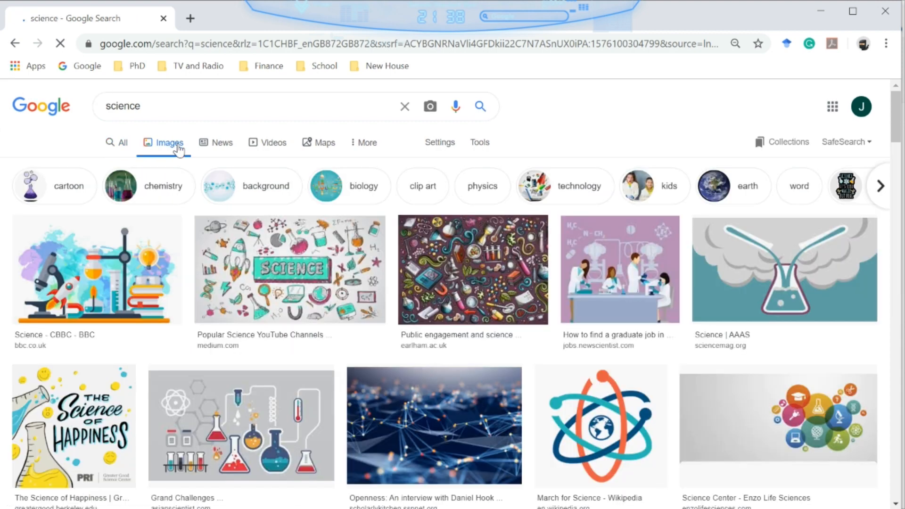
{"action": "left_click", "coordinate": [72, 272]}
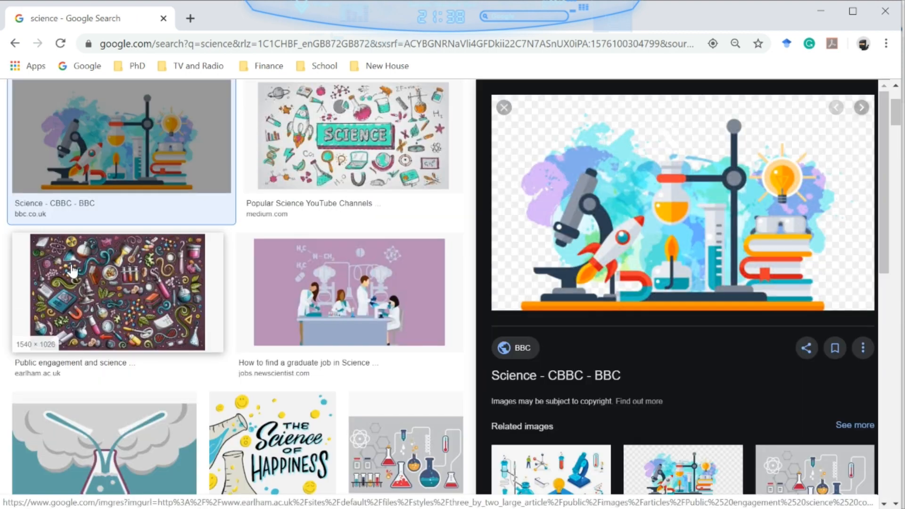
{"action": "right_click", "coordinate": [639, 206]}
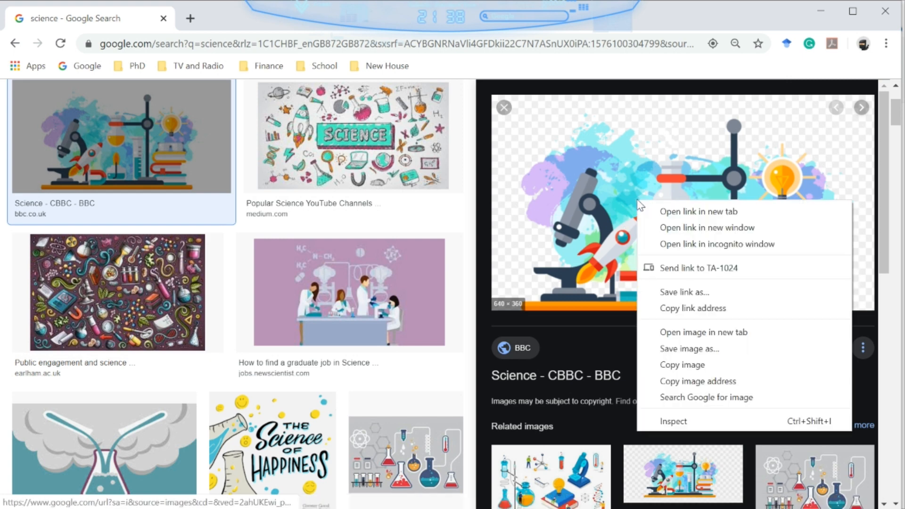
{"action": "left_click", "coordinate": [695, 349]}
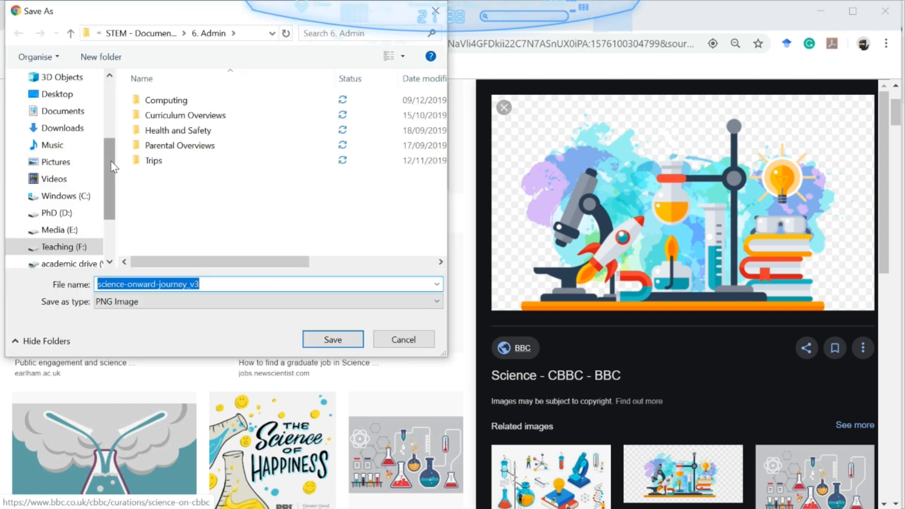
- Save it as science-onward-journey_v3.png in the msc folder on U:, then return to Word
{"action": "scroll", "coordinate": [111, 207], "scroll_direction": "down", "scroll_amount": 2}
{"action": "left_click", "coordinate": [69, 197]}
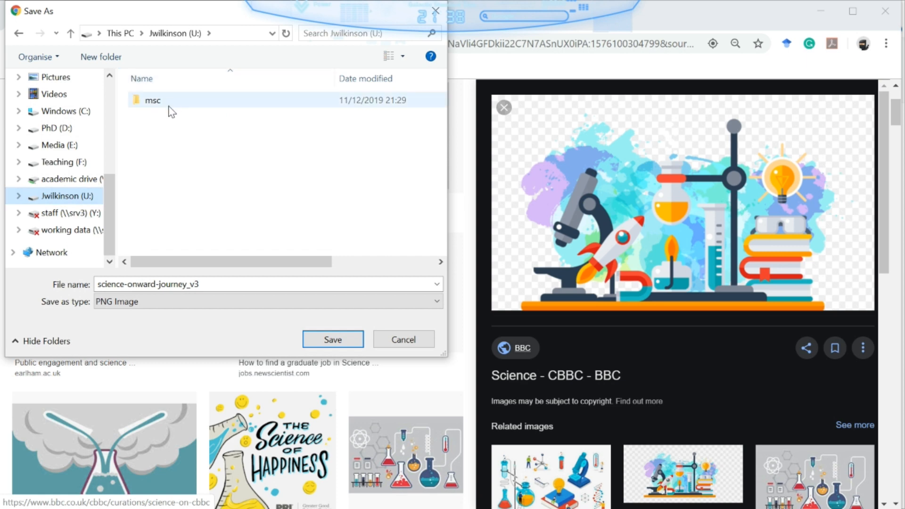
{"action": "double_click", "coordinate": [169, 111]}
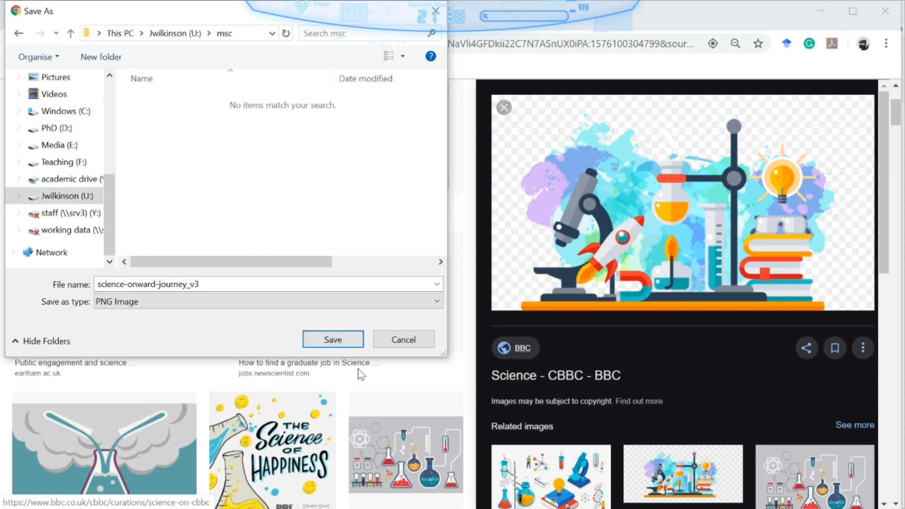
{"action": "left_click", "coordinate": [334, 339]}
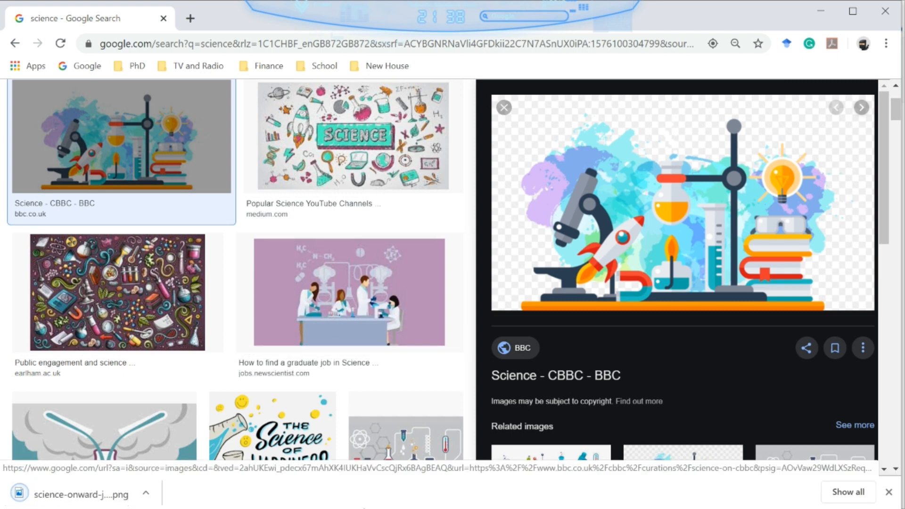
{"action": "key", "text": "alt+Tab"}
{"action": "key", "text": "alt+Tab"}
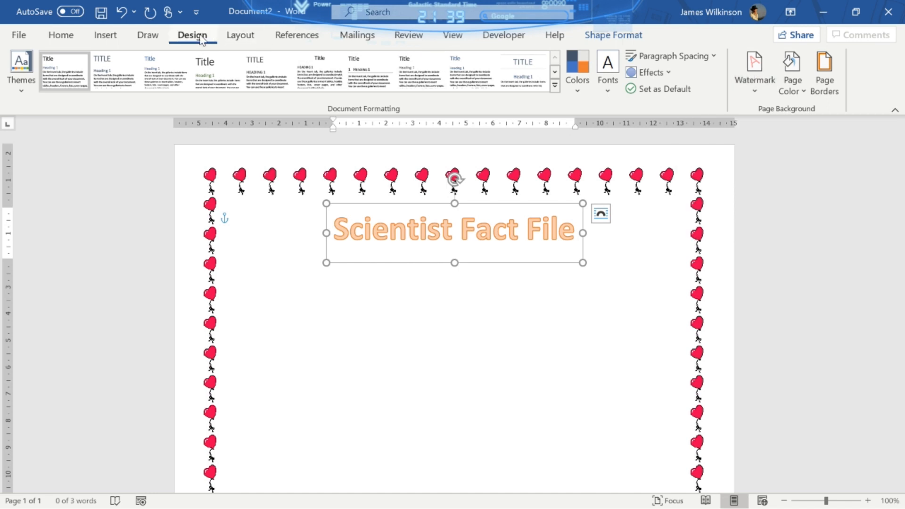
- Start a custom Picture watermark and choose to select the picture from a file
{"action": "left_click", "coordinate": [754, 87]}
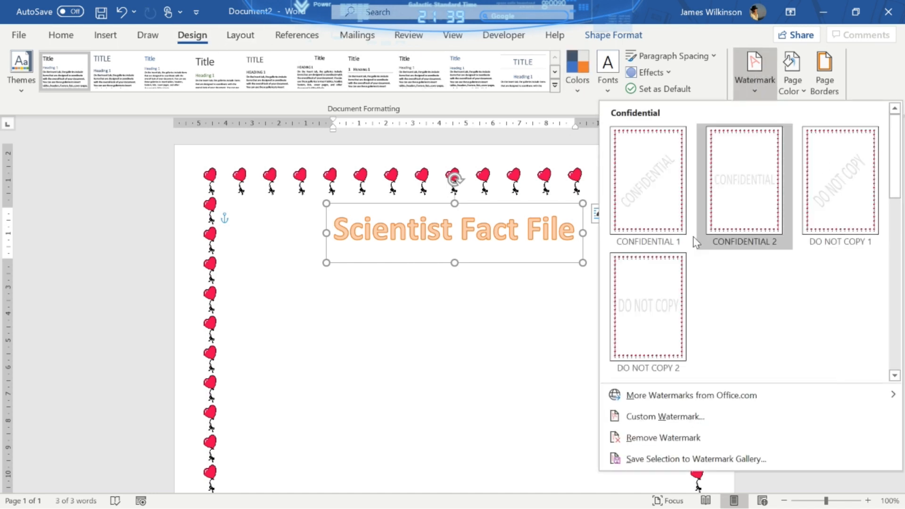
{"action": "left_click", "coordinate": [663, 421]}
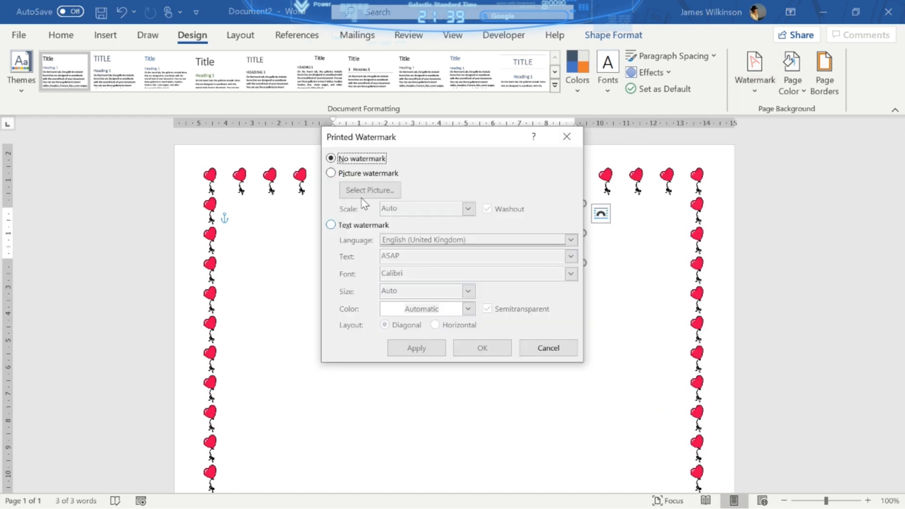
{"action": "left_click", "coordinate": [331, 173]}
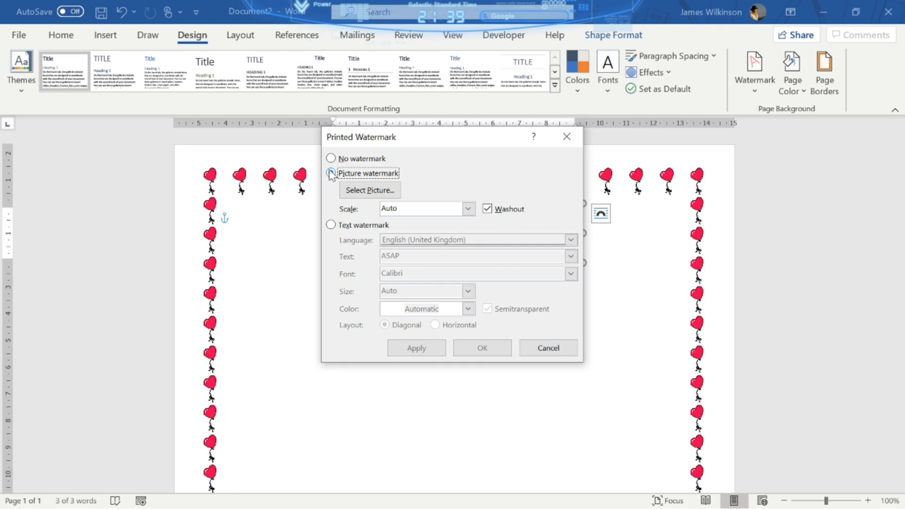
{"action": "left_click", "coordinate": [367, 192]}
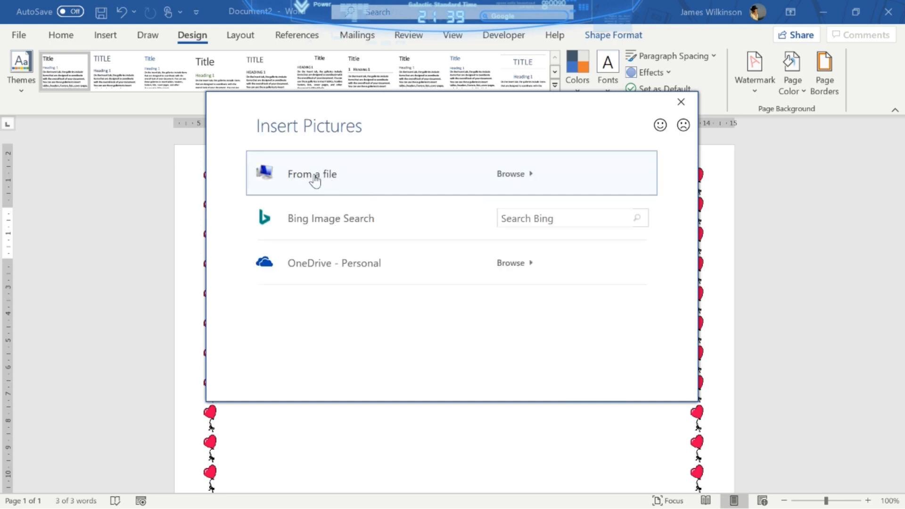
{"action": "left_click", "coordinate": [314, 177]}
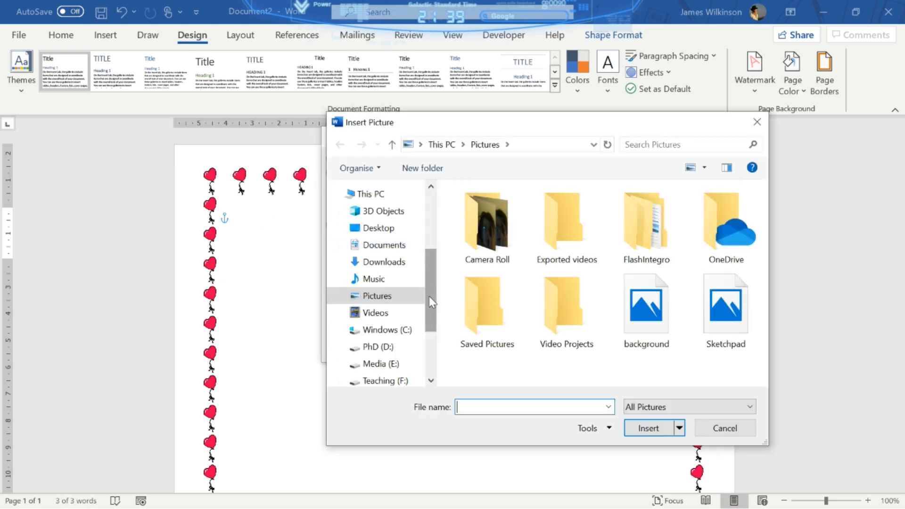
- Pick science-onward-journey_v3 from U:\msc and apply it as a washed-out watermark
{"action": "left_click_drag", "start_coordinate": [429, 296], "coordinate": [431, 362]}
{"action": "left_click", "coordinate": [367, 307]}
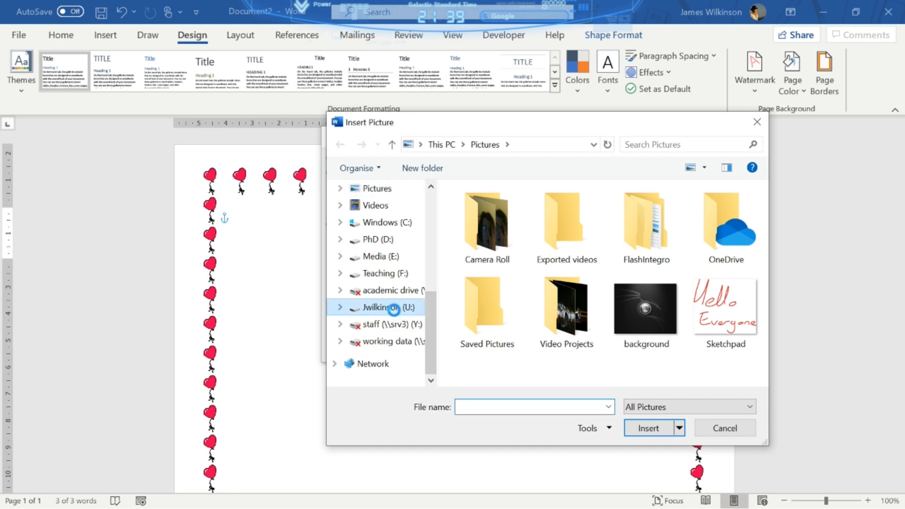
{"action": "left_click", "coordinate": [483, 212]}
{"action": "double_click", "coordinate": [483, 212]}
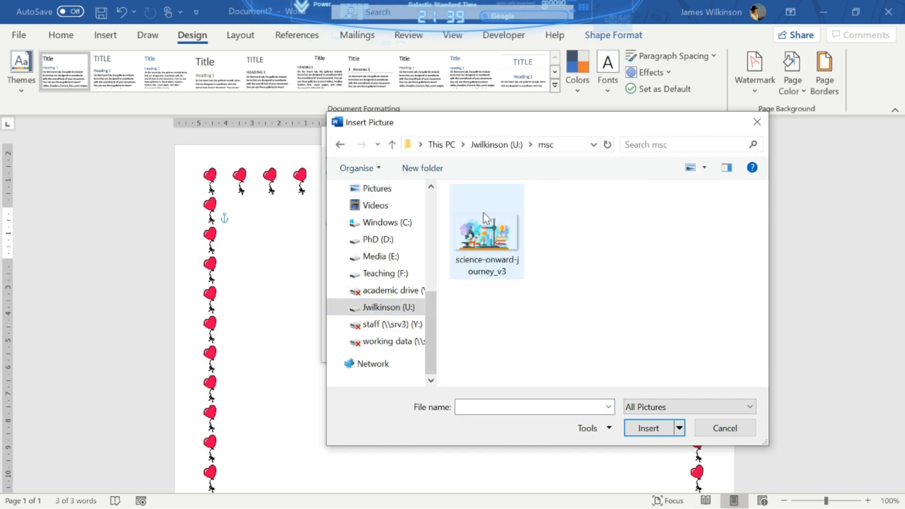
{"action": "double_click", "coordinate": [483, 213]}
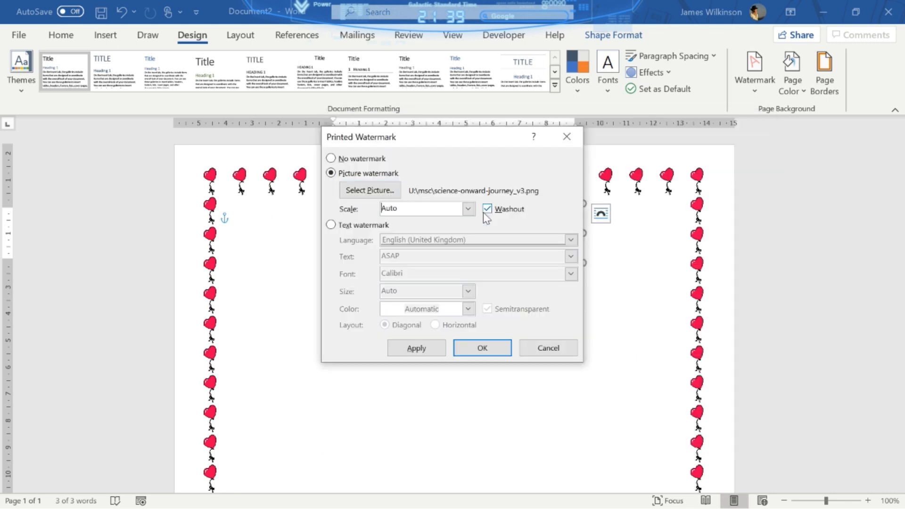
{"action": "left_click", "coordinate": [425, 346]}
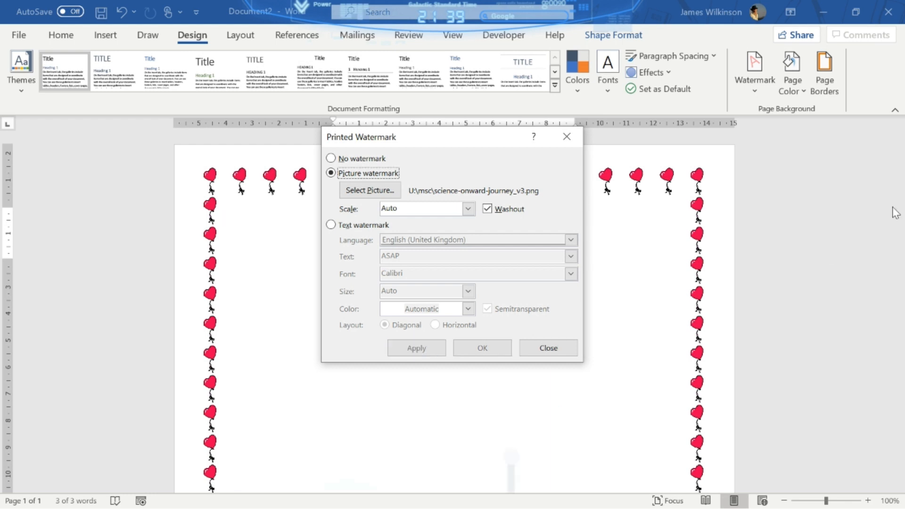
{"action": "left_click", "coordinate": [548, 348]}
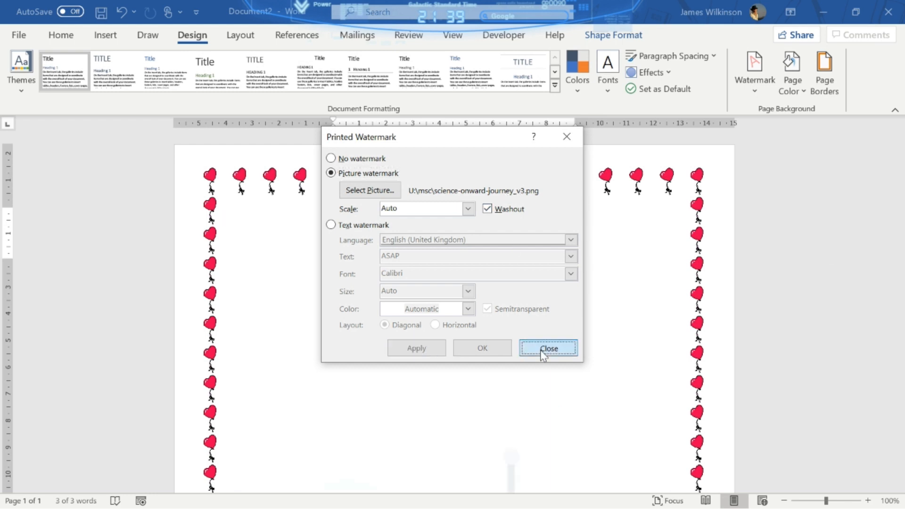
{"action": "left_click_drag", "start_coordinate": [898, 154], "coordinate": [898, 273]}
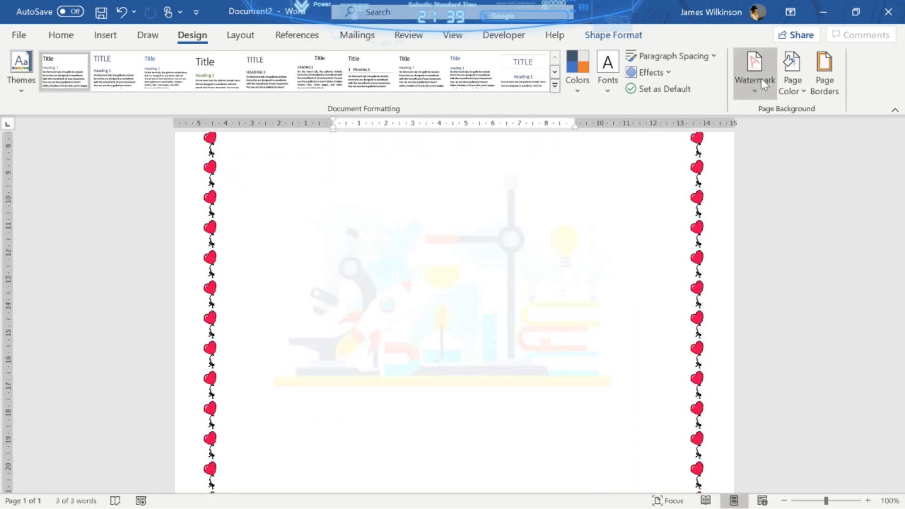
- Change the custom picture watermark's scale to 150%
{"action": "left_click", "coordinate": [754, 95]}
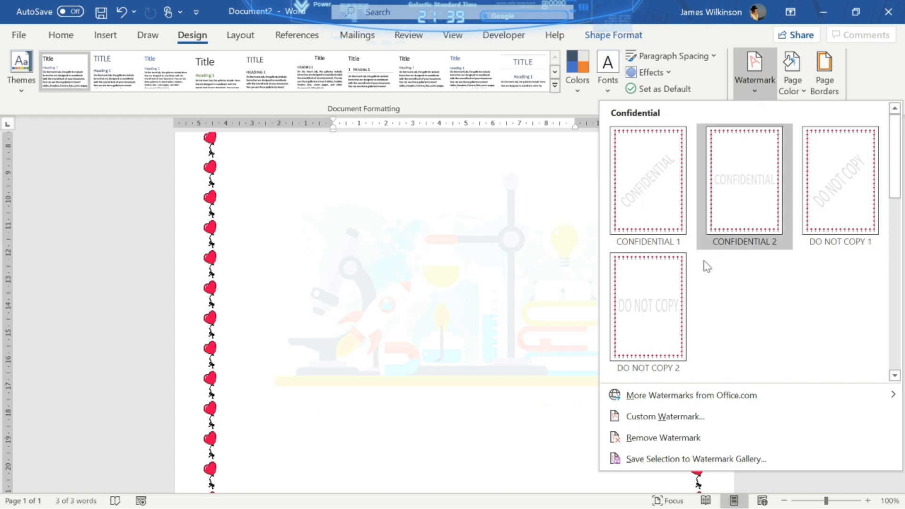
{"action": "left_click", "coordinate": [673, 420]}
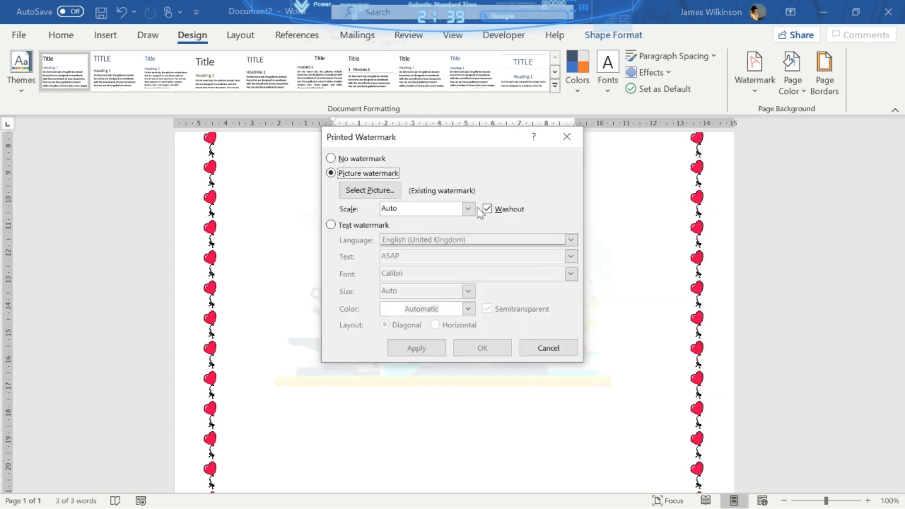
{"action": "left_click", "coordinate": [468, 208]}
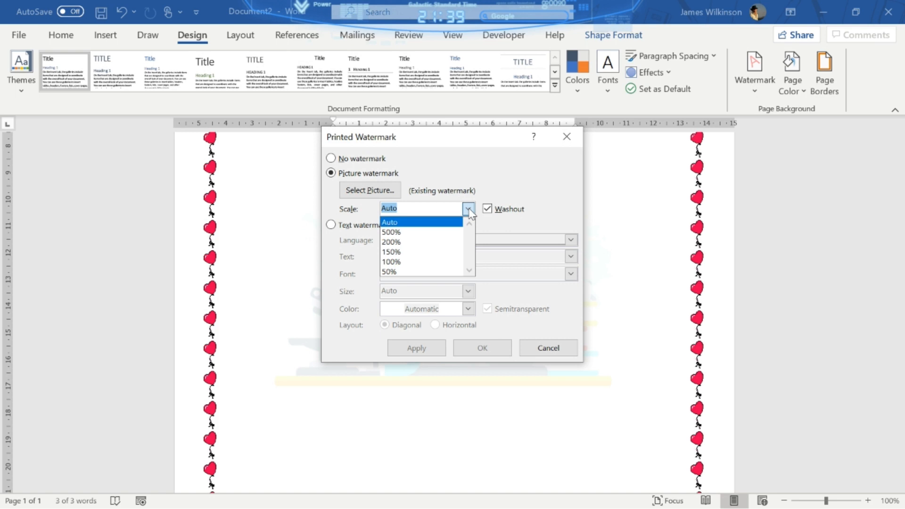
{"action": "left_click", "coordinate": [416, 253]}
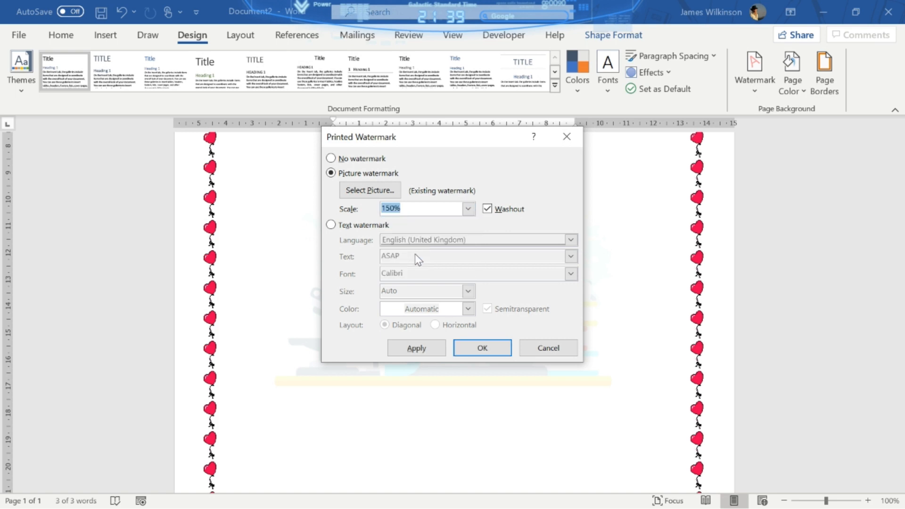
{"action": "left_click", "coordinate": [479, 348]}
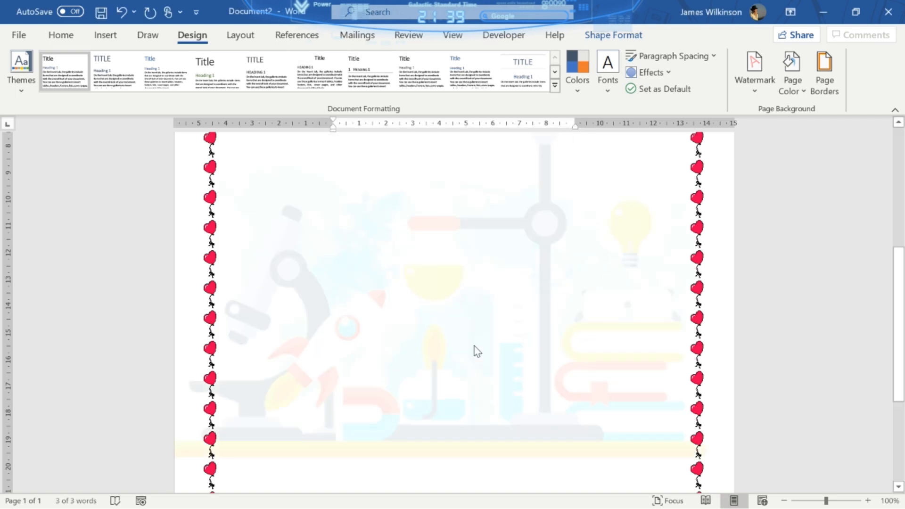
{"action": "left_click_drag", "start_coordinate": [899, 328], "coordinate": [895, 218]}
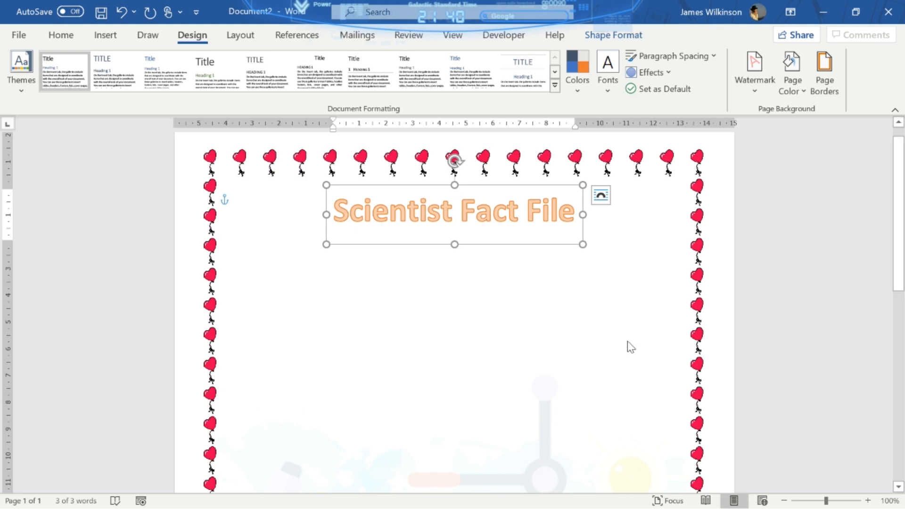
- Add a blank line in the body to push the Scientist Fact File title lower, then nudge it up
{"action": "left_click", "coordinate": [537, 273]}
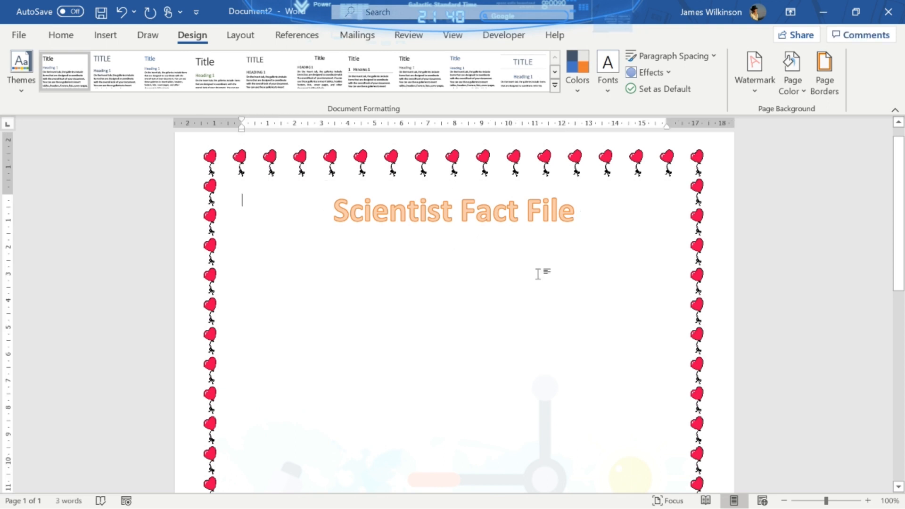
{"action": "key", "text": "Return"}
{"action": "key", "text": "Return"}
{"action": "key", "text": "Return"}
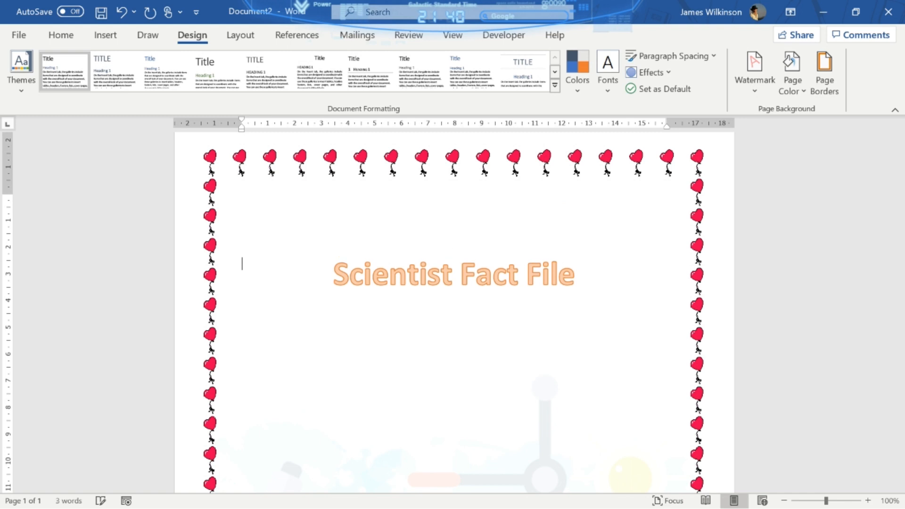
{"action": "left_click", "coordinate": [445, 272]}
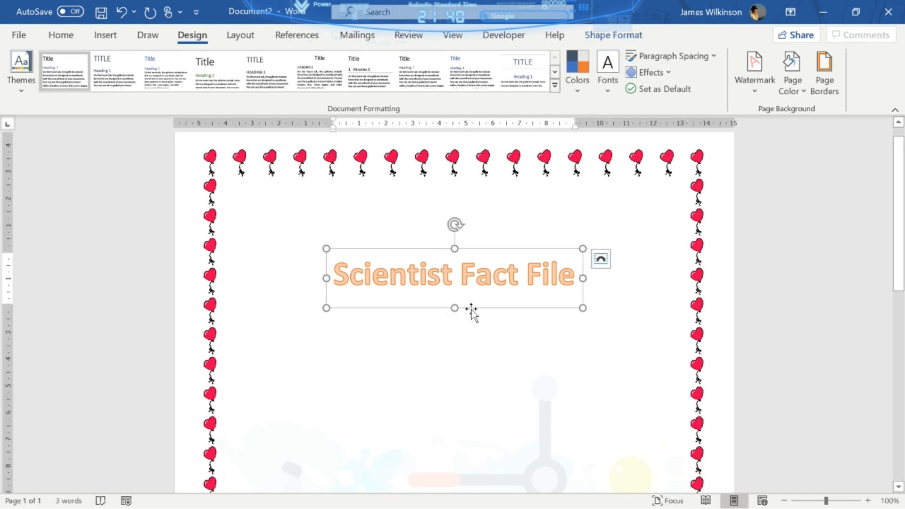
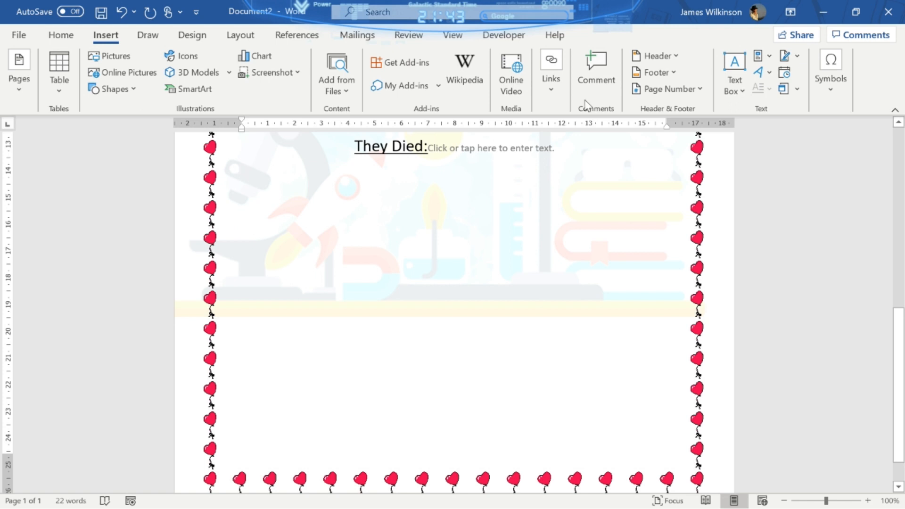
- Draw a text box below They Died: and paste five copies of it
{"action": "left_click", "coordinate": [734, 90]}
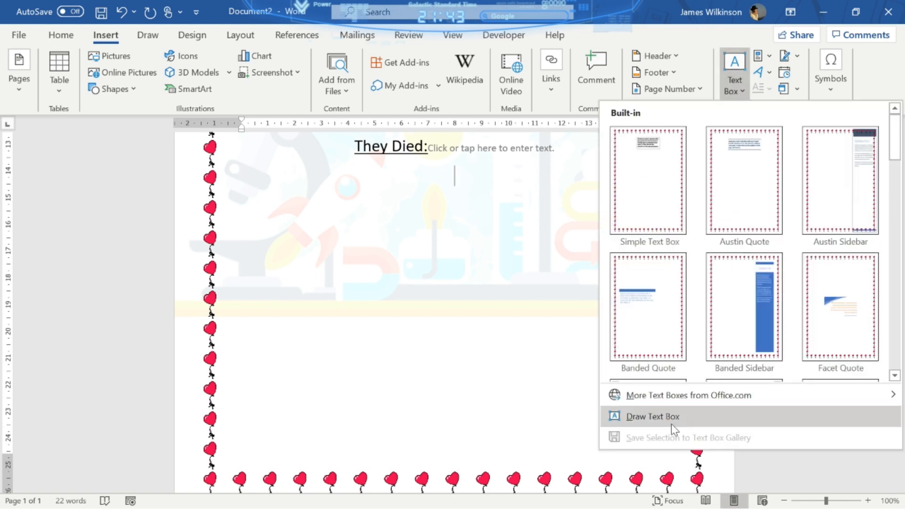
{"action": "left_click", "coordinate": [671, 418]}
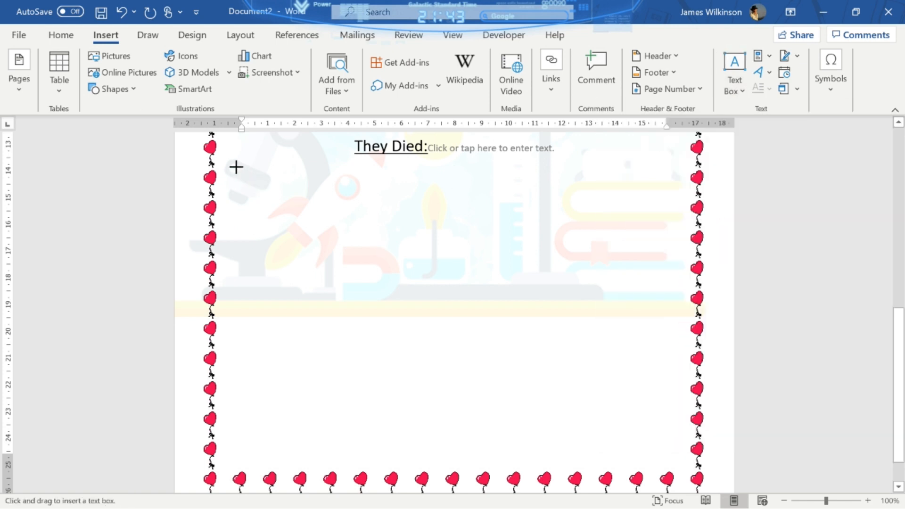
{"action": "left_click_drag", "start_coordinate": [336, 197], "coordinate": [465, 253]}
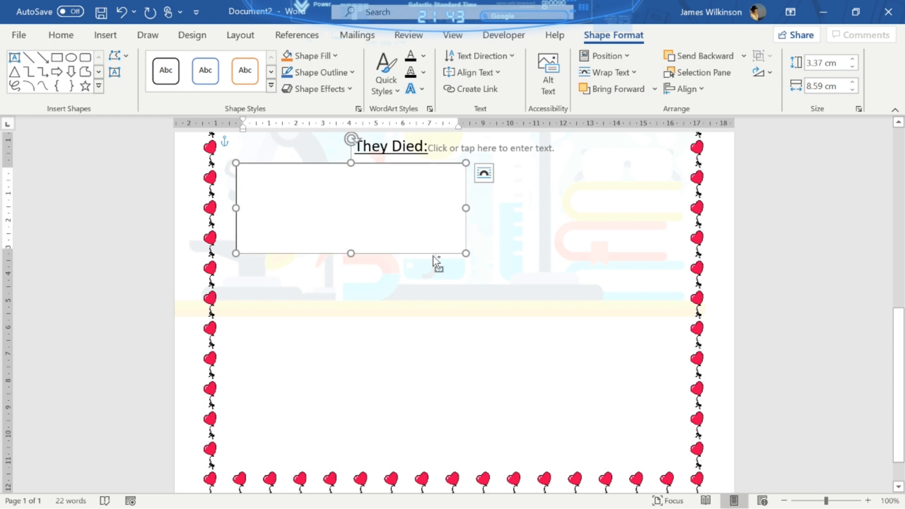
{"action": "left_click", "coordinate": [484, 174]}
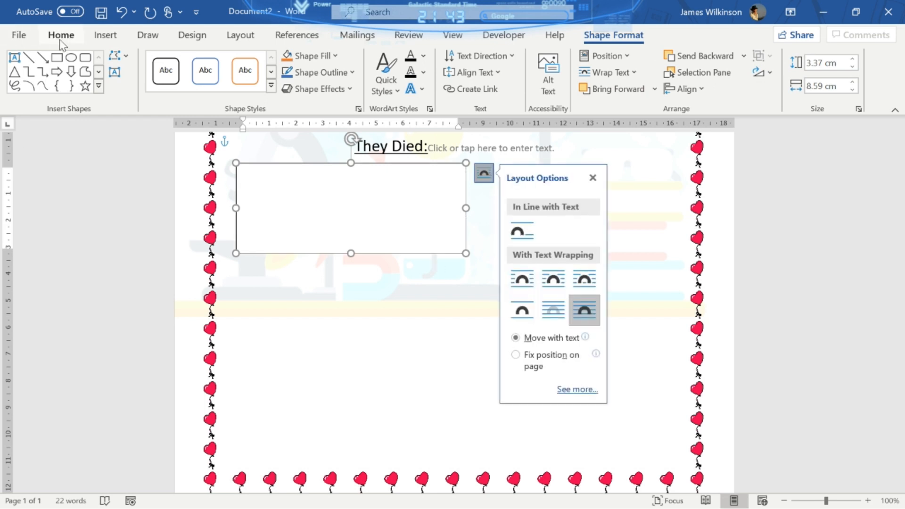
{"action": "left_click", "coordinate": [61, 36]}
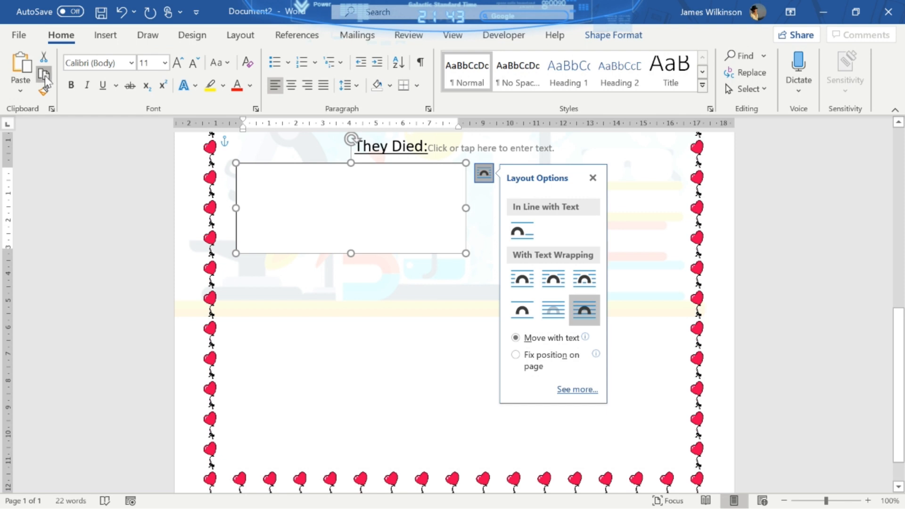
{"action": "left_click", "coordinate": [21, 78]}
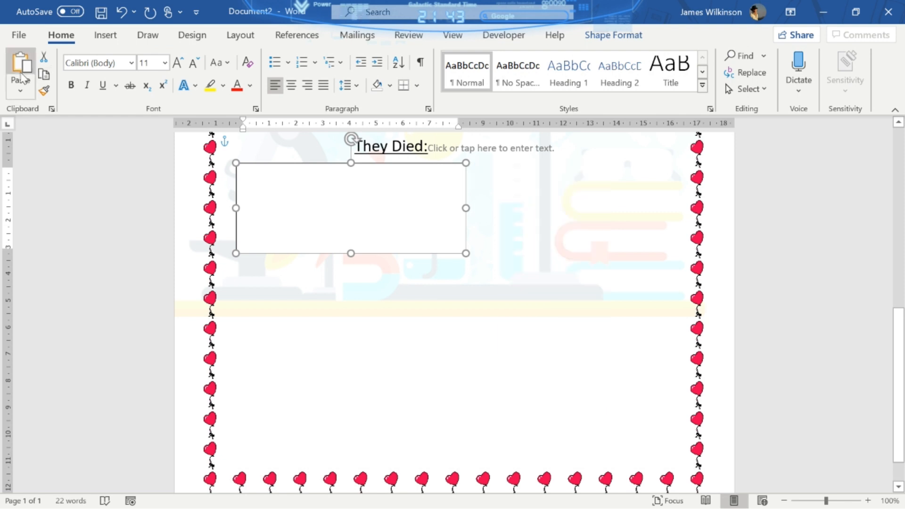
{"action": "left_click", "coordinate": [21, 78]}
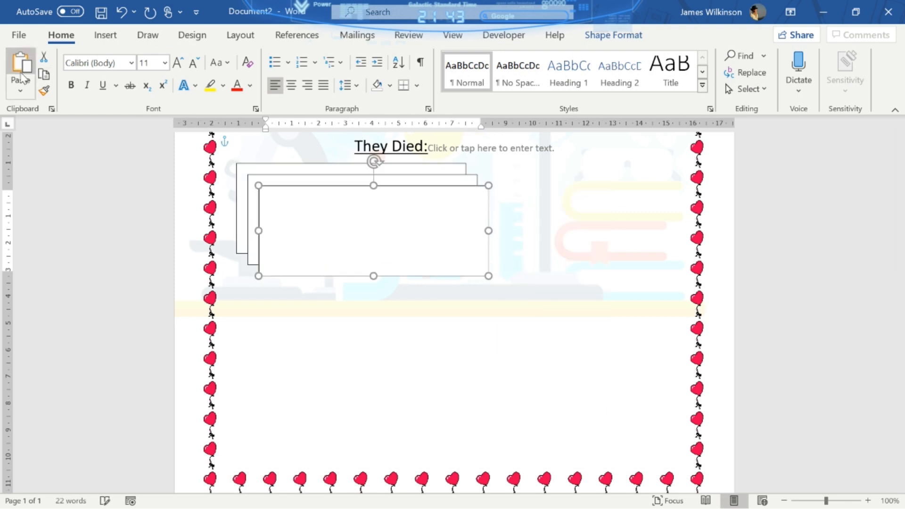
{"action": "left_click", "coordinate": [22, 78]}
{"action": "left_click", "coordinate": [21, 77]}
{"action": "left_click", "coordinate": [21, 78]}
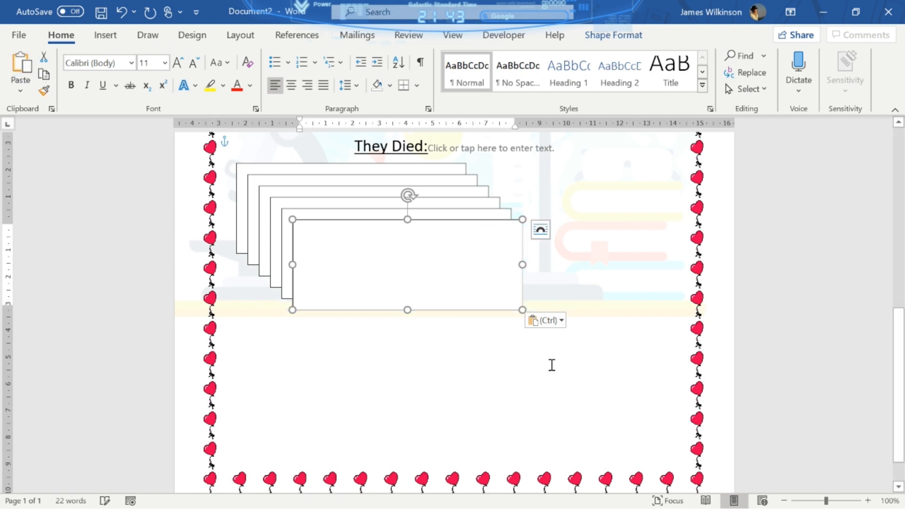
- Arrange the six boxes in a two-by-three grid, narrowing the right column to fit the border
{"action": "left_click_drag", "start_coordinate": [445, 313], "coordinate": [387, 353]}
{"action": "left_click_drag", "start_coordinate": [499, 299], "coordinate": [449, 452]}
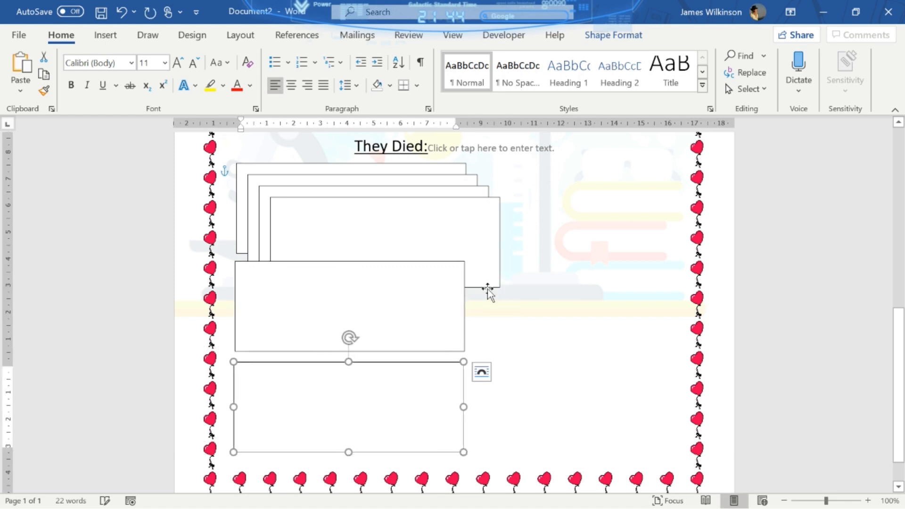
{"action": "left_click_drag", "start_coordinate": [486, 290], "coordinate": [666, 451]}
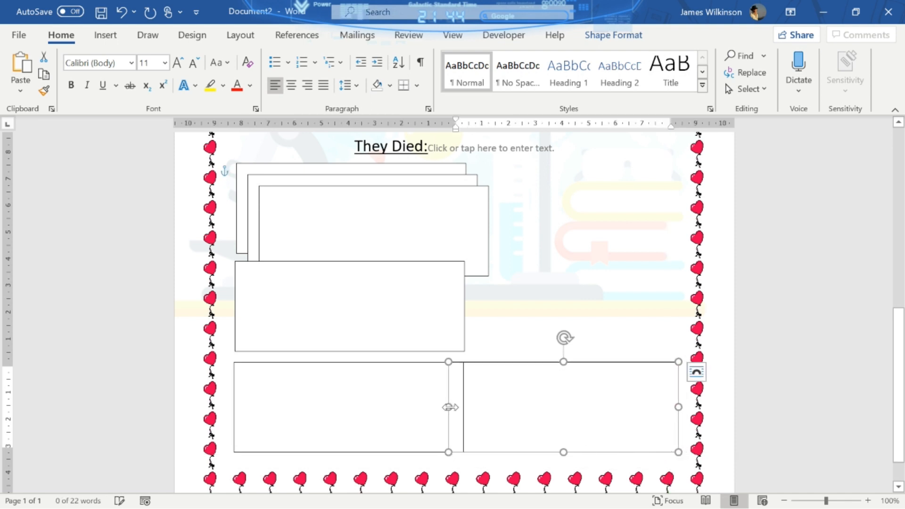
{"action": "left_click_drag", "start_coordinate": [450, 407], "coordinate": [474, 403]}
{"action": "left_click_drag", "start_coordinate": [479, 276], "coordinate": [669, 350]}
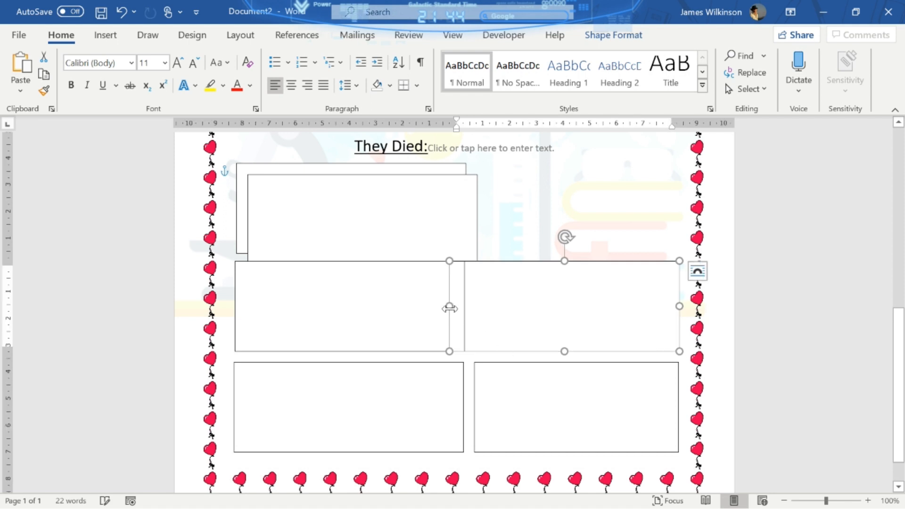
{"action": "left_click_drag", "start_coordinate": [449, 307], "coordinate": [472, 306]}
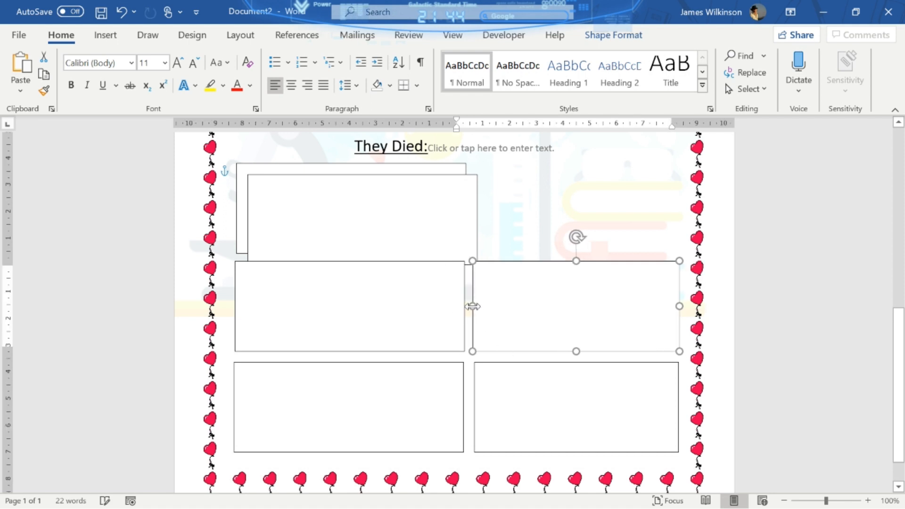
{"action": "left_click", "coordinate": [469, 217]}
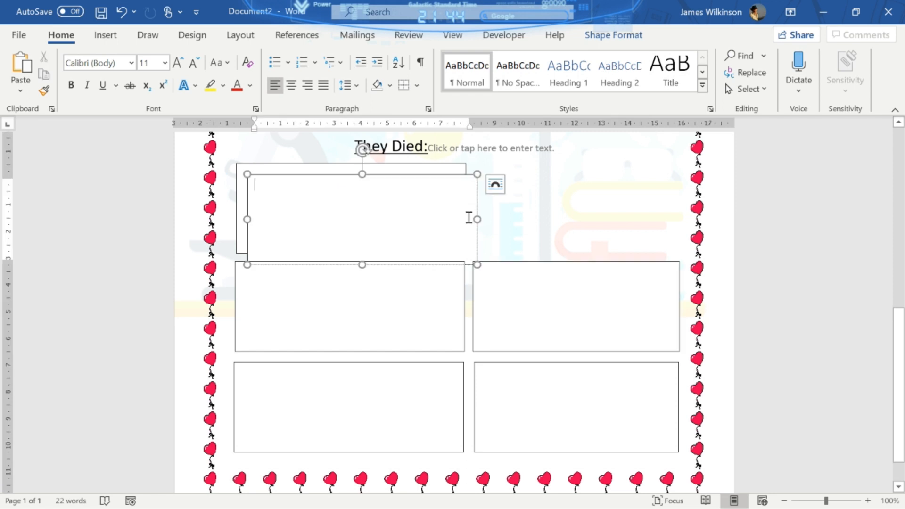
{"action": "left_click_drag", "start_coordinate": [477, 207], "coordinate": [676, 196]}
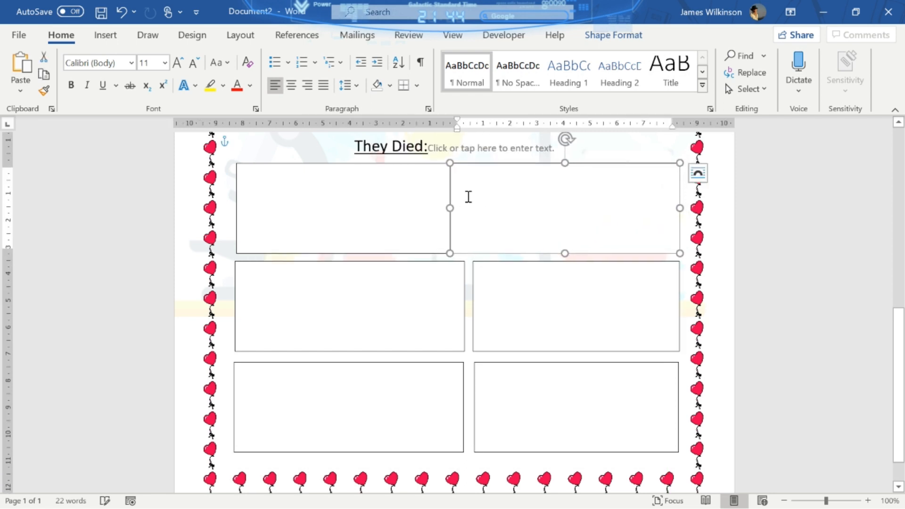
{"action": "left_click_drag", "start_coordinate": [449, 206], "coordinate": [472, 206]}
- Label the top boxes Place of Birth and Famous For:
{"action": "left_click", "coordinate": [395, 205]}
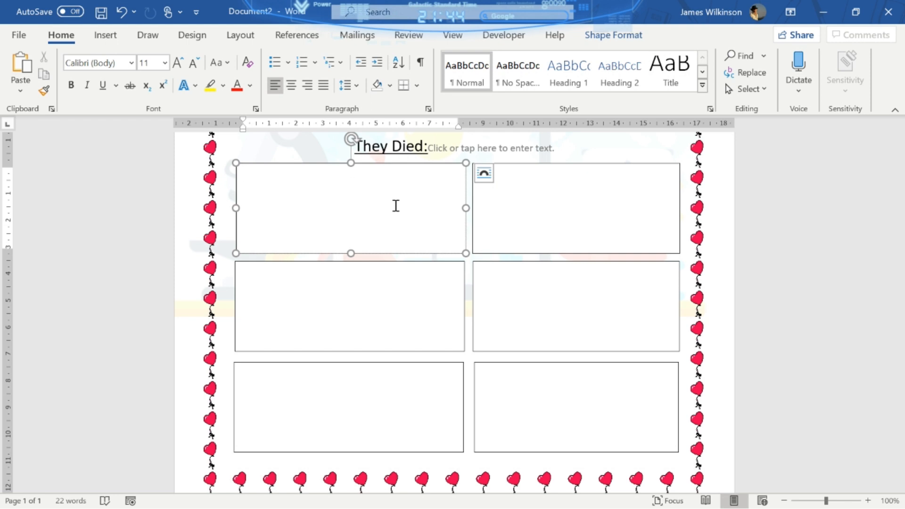
{"action": "type", "text": "lace of Birth:"}
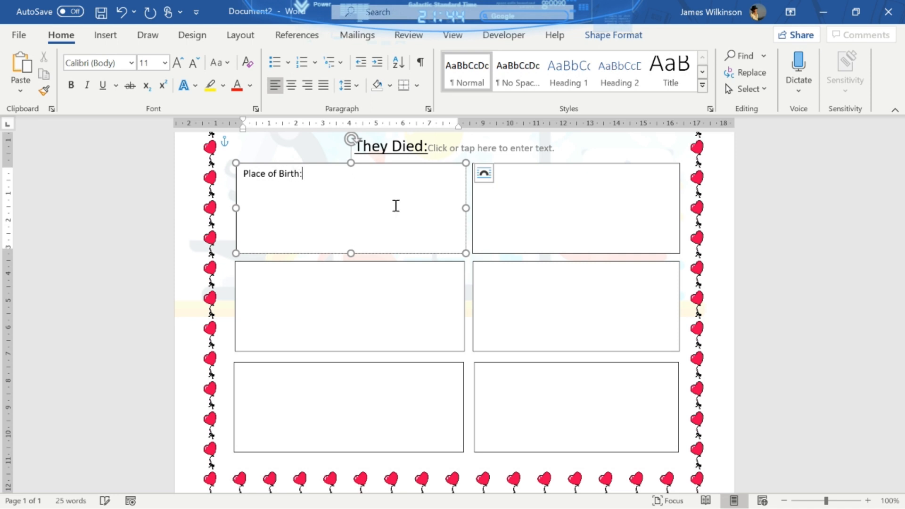
{"action": "left_click", "coordinate": [543, 186]}
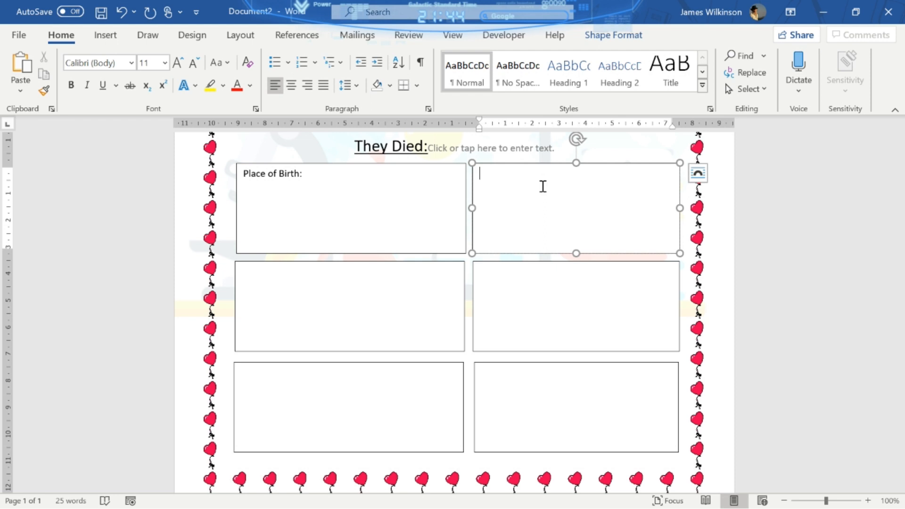
{"action": "type", "text": "Famo"}
{"action": "type", "text": "us F"}
{"action": "type", "text": "ir"}
{"action": "key", "text": "BackSpace"}
{"action": "key", "text": "BackSpace"}
{"action": "type", "text": "or"}
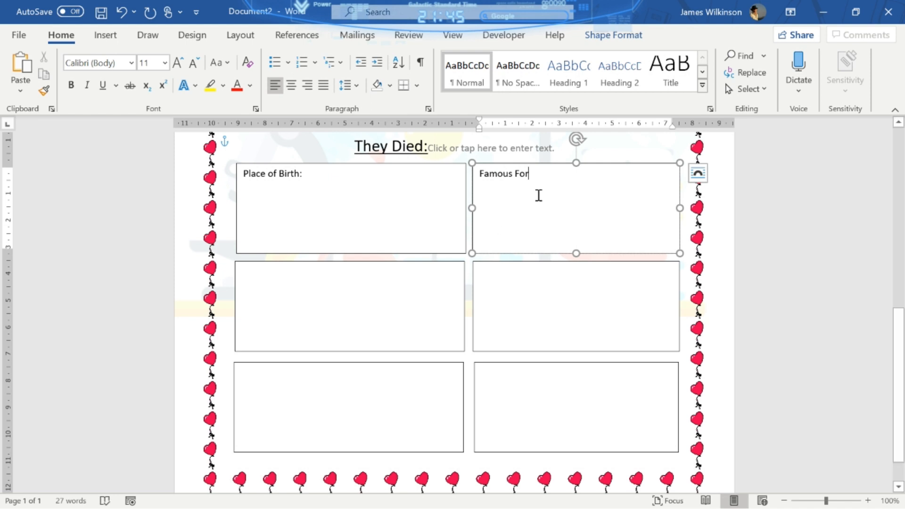
{"action": "type", "text": ":"}
- Label the middle boxes Who were they and Their Life, and the bottom-left Their Family:
{"action": "left_click", "coordinate": [380, 281]}
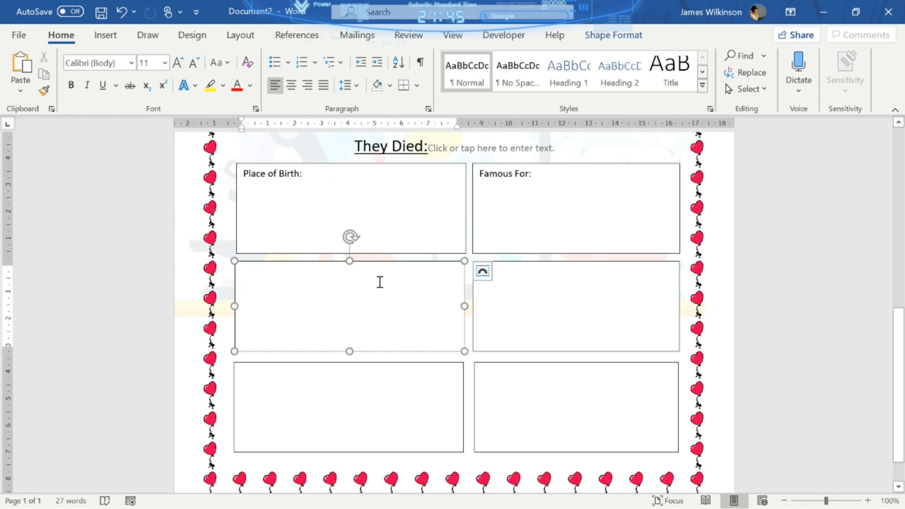
{"action": "type", "text": "Who were they:"}
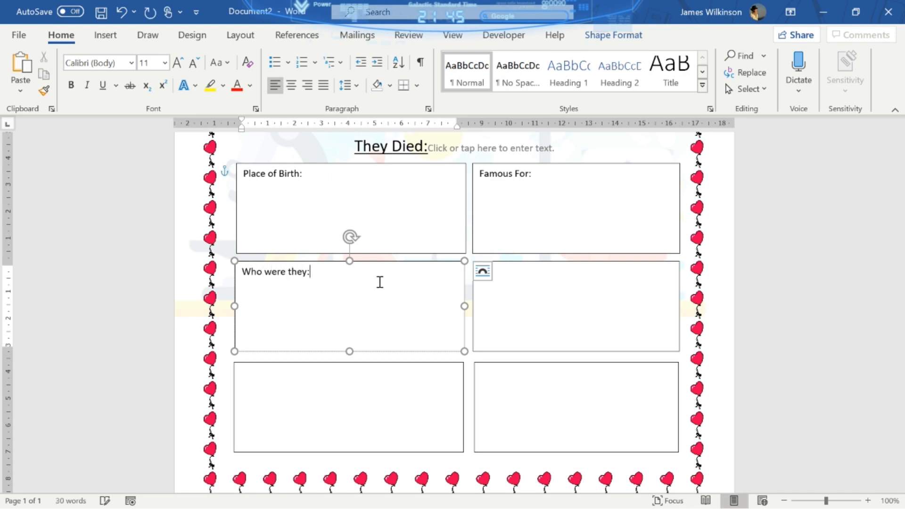
{"action": "left_click", "coordinate": [554, 287]}
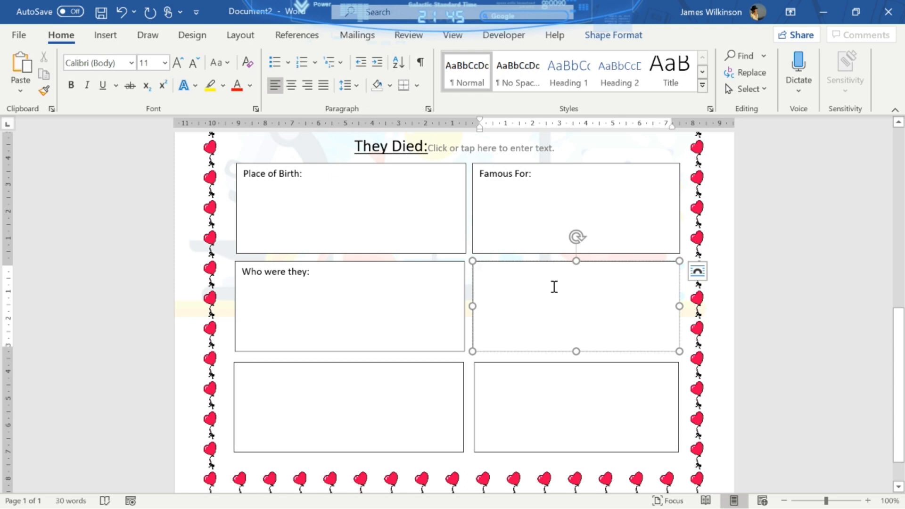
{"action": "type", "text": "The"}
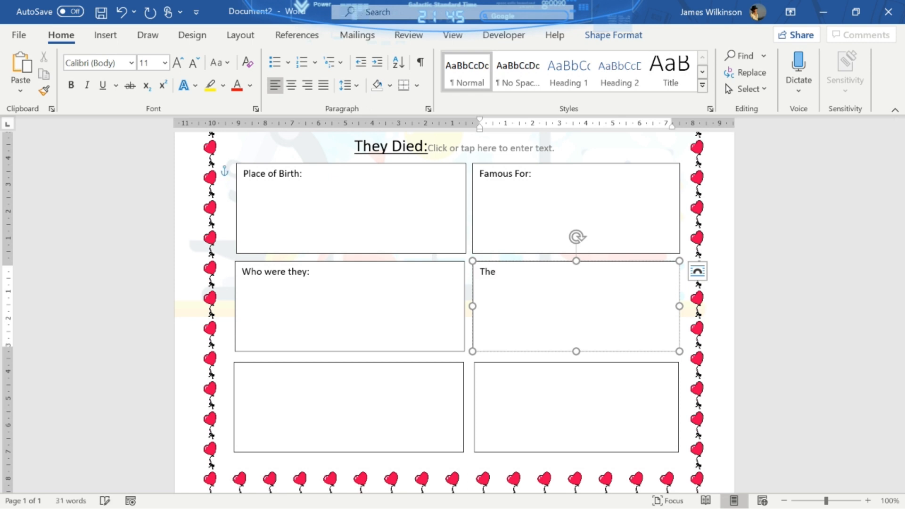
{"action": "type", "text": "ir Life:"}
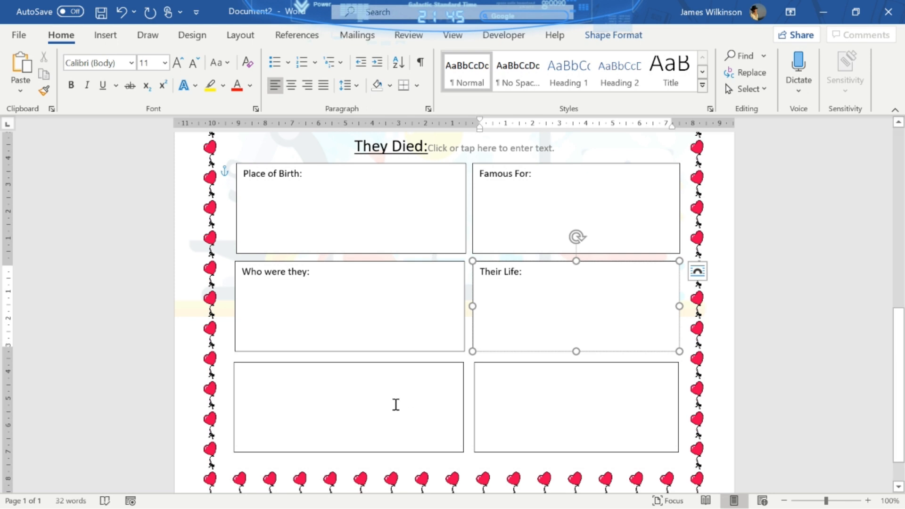
{"action": "left_click", "coordinate": [396, 404]}
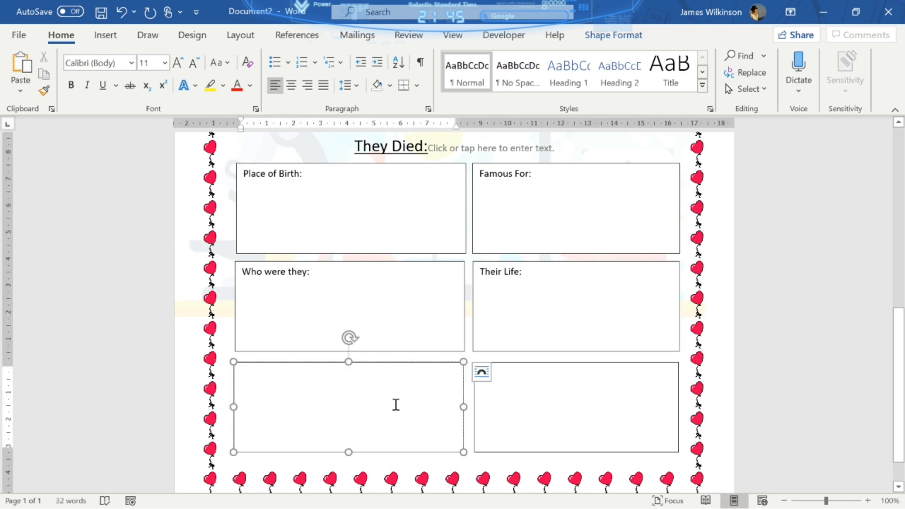
{"action": "type", "text": "Their "}
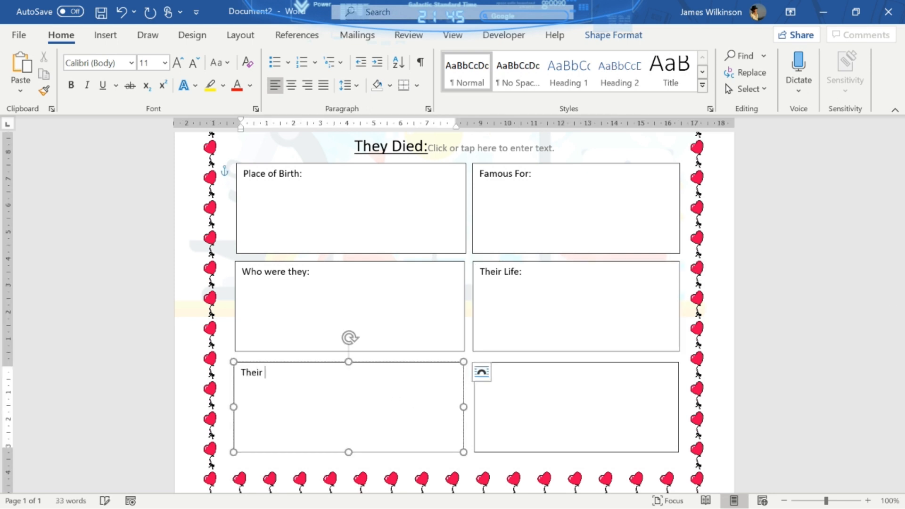
{"action": "type", "text": "Family:"}
{"action": "left_click", "coordinate": [322, 177]}
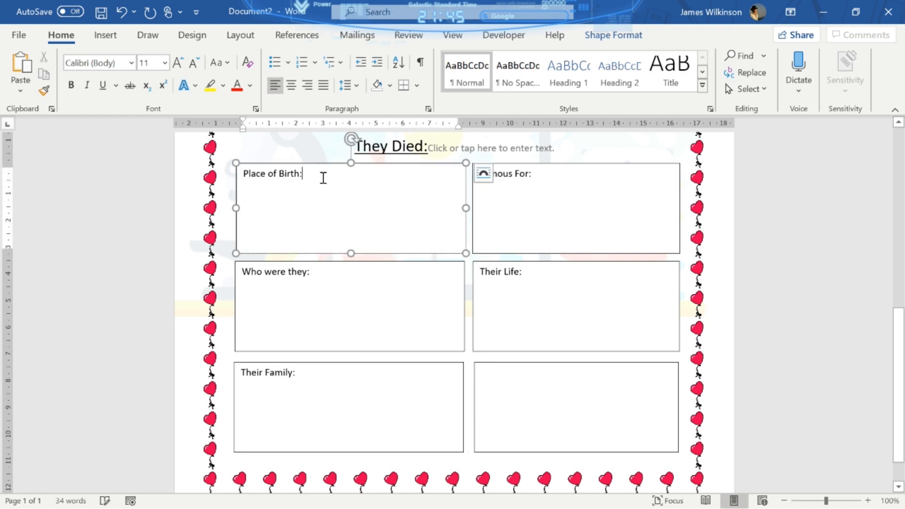
- Add plain text placeholders after Place of Birth:, Who were they: and Their Family:
{"action": "left_click", "coordinate": [512, 36]}
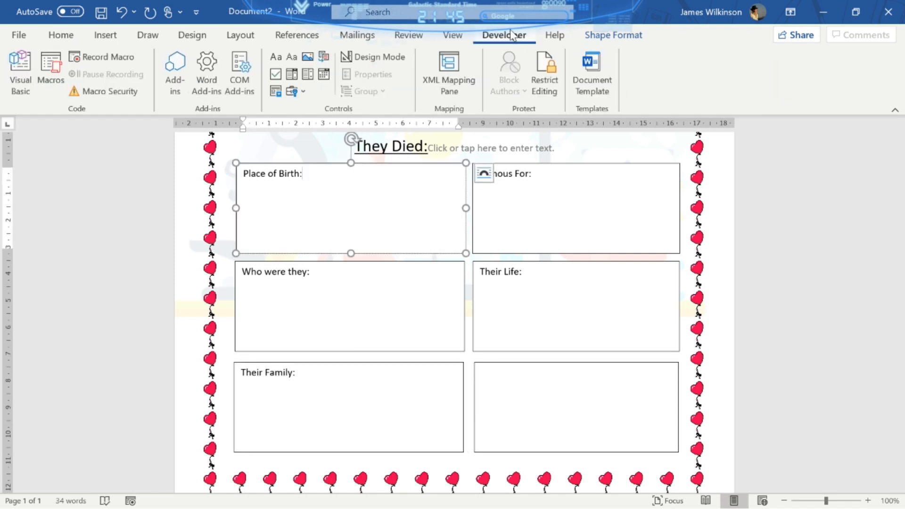
{"action": "left_click", "coordinate": [274, 57]}
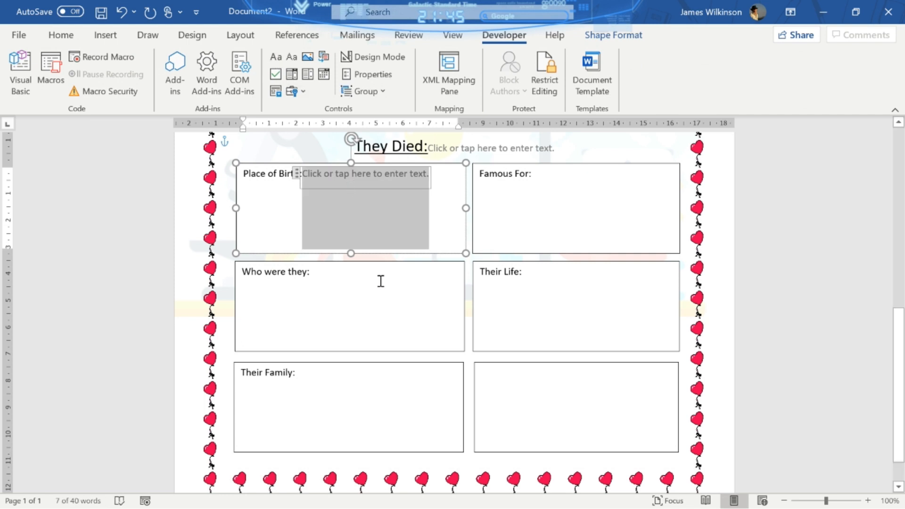
{"action": "left_click", "coordinate": [380, 281]}
{"action": "left_click", "coordinate": [274, 57]}
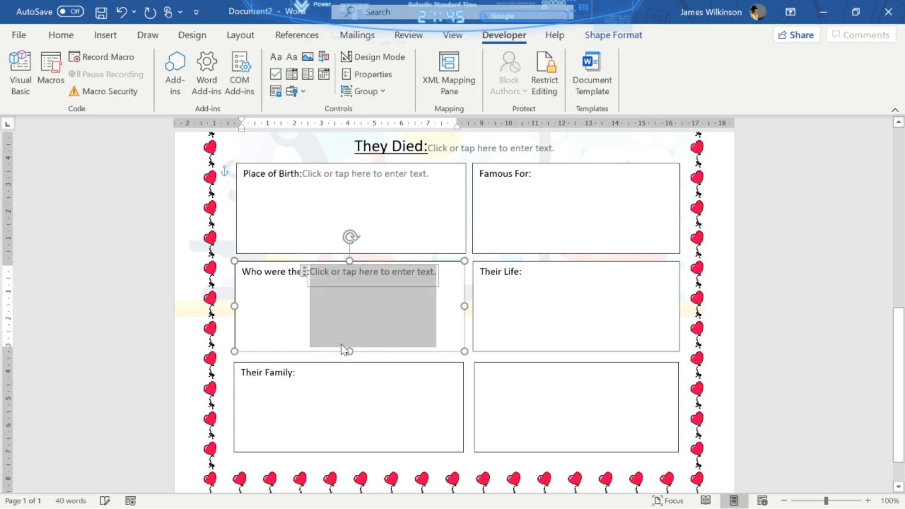
{"action": "left_click", "coordinate": [349, 391]}
{"action": "left_click", "coordinate": [274, 57]}
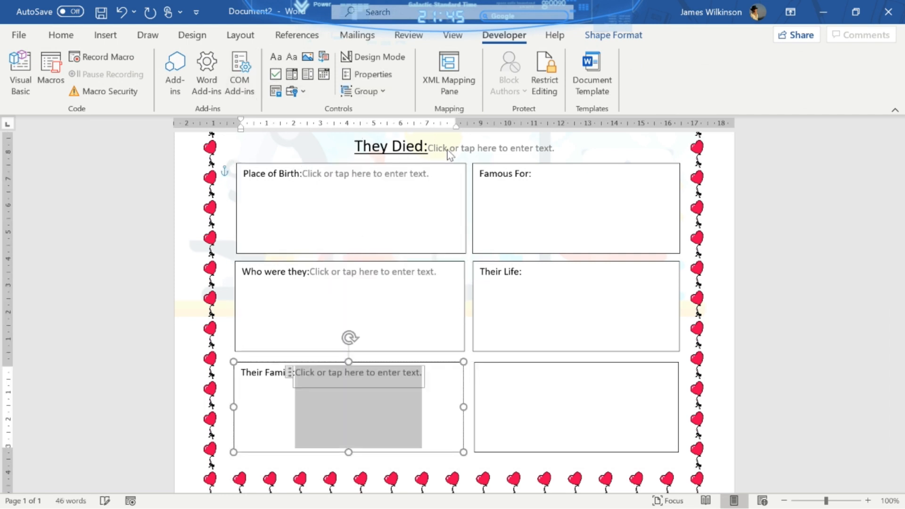
- Add placeholders after Famous For: and Their Life:, and head the last box Their Atom
{"action": "left_click", "coordinate": [589, 173]}
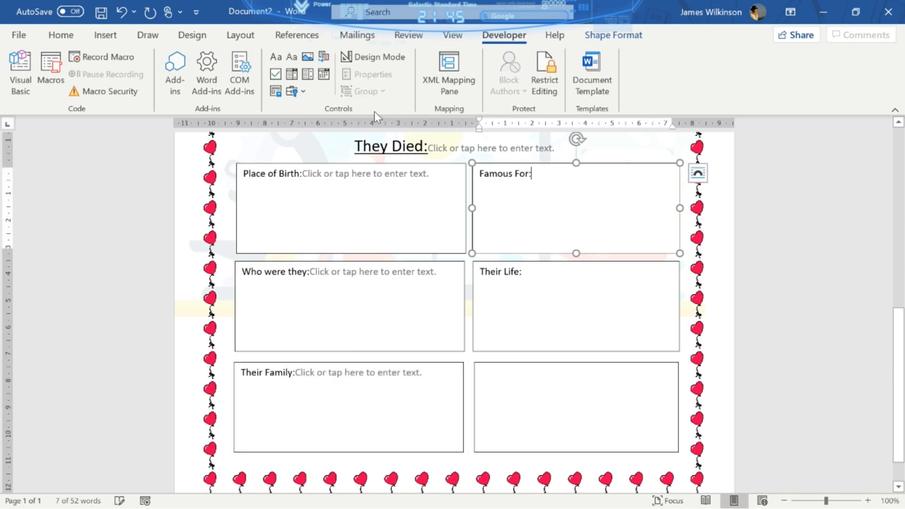
{"action": "left_click", "coordinate": [276, 57]}
{"action": "left_click", "coordinate": [556, 270]}
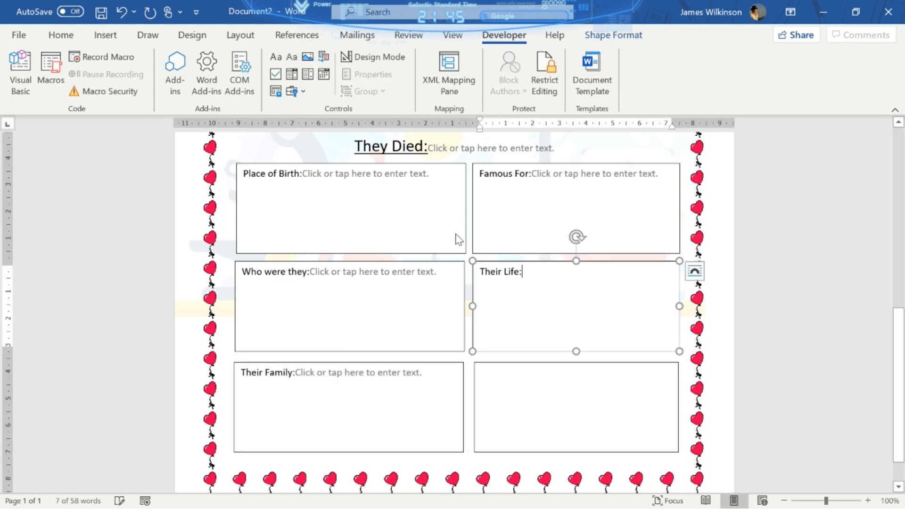
{"action": "left_click", "coordinate": [275, 58]}
{"action": "left_click", "coordinate": [531, 384]}
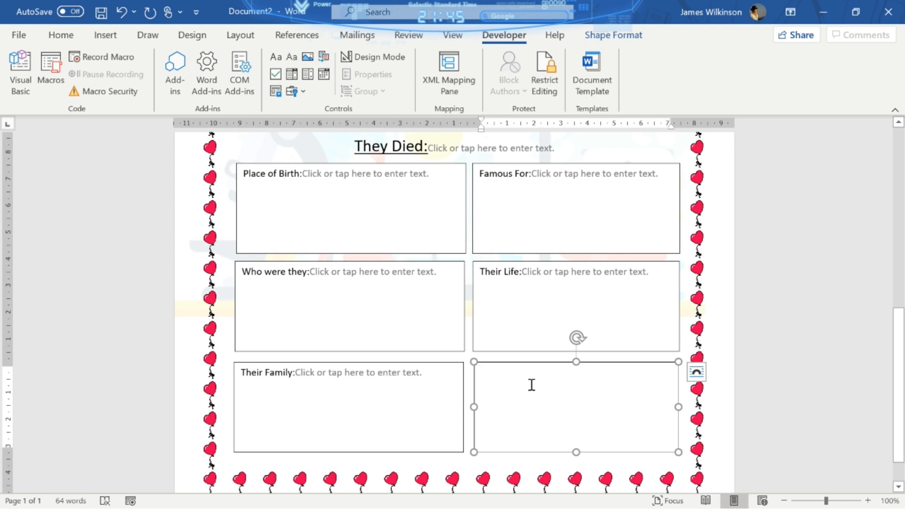
{"action": "type", "text": "Their Atom:"}
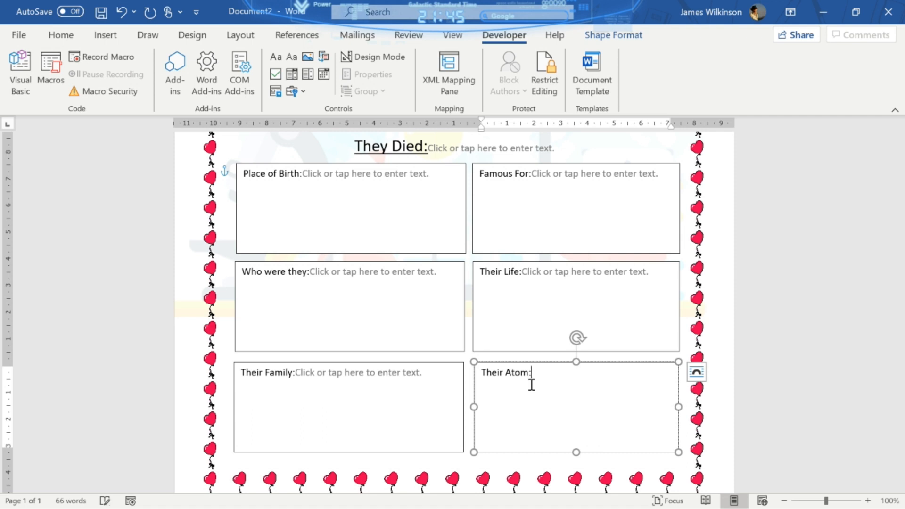
- Insert a picture placeholder in the Their Atom box, move it below the label and shrink it
{"action": "left_click", "coordinate": [308, 58]}
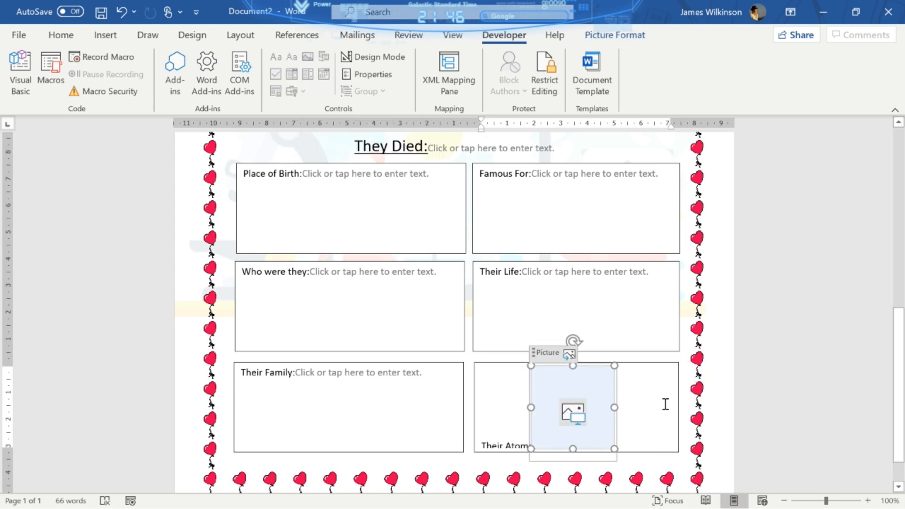
{"action": "left_click", "coordinate": [639, 427]}
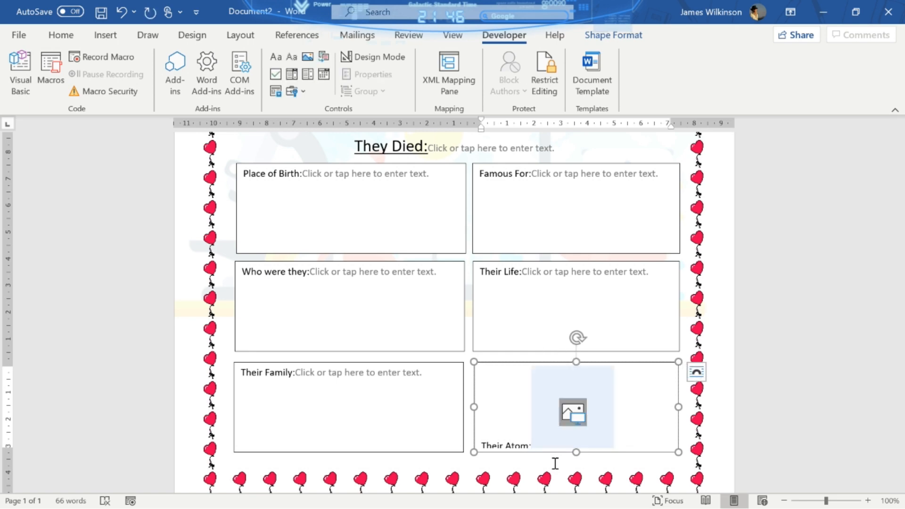
{"action": "key", "text": "Return"}
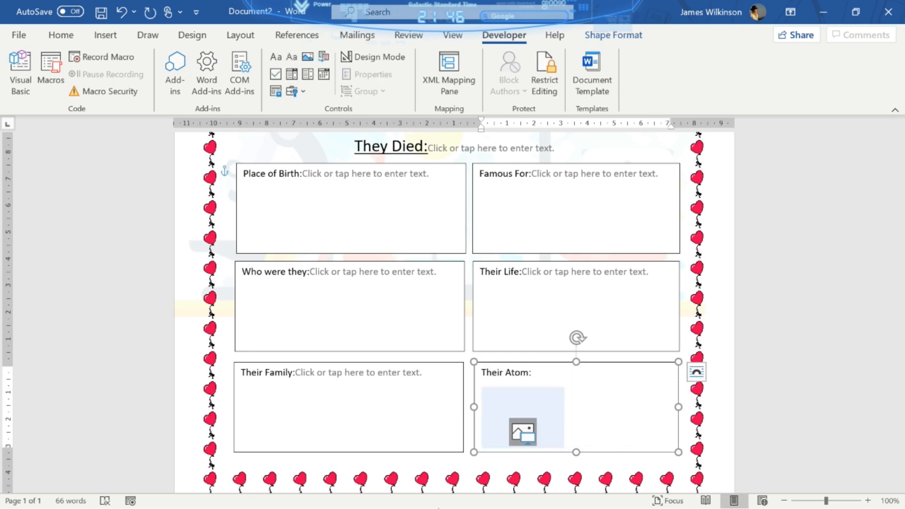
{"action": "left_click", "coordinate": [561, 417]}
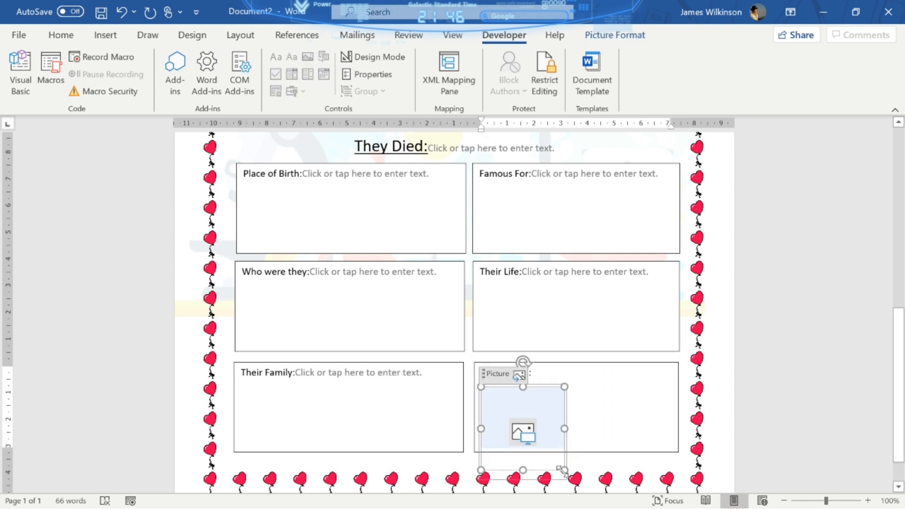
{"action": "left_click_drag", "start_coordinate": [562, 470], "coordinate": [538, 447]}
- Resize the Their Atom box and picture to fit, then shift the box right
{"action": "left_click", "coordinate": [615, 416]}
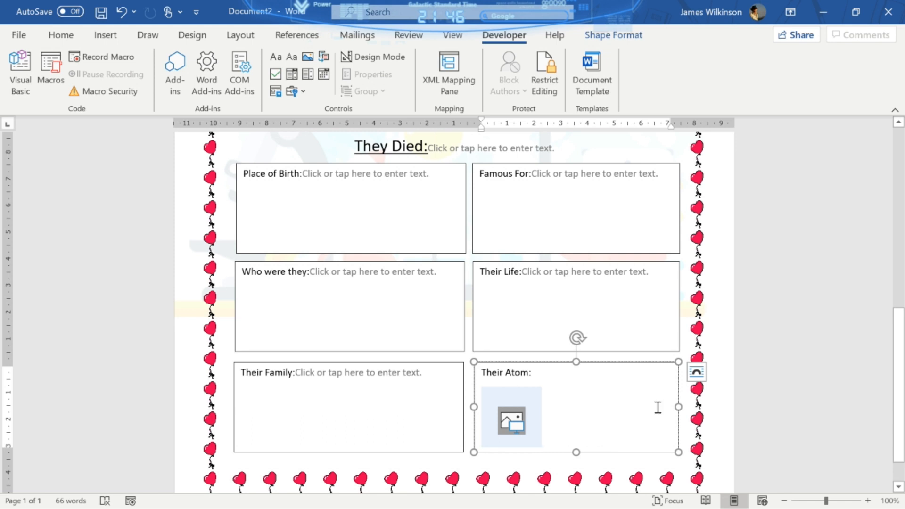
{"action": "left_click_drag", "start_coordinate": [645, 413], "coordinate": [565, 413]}
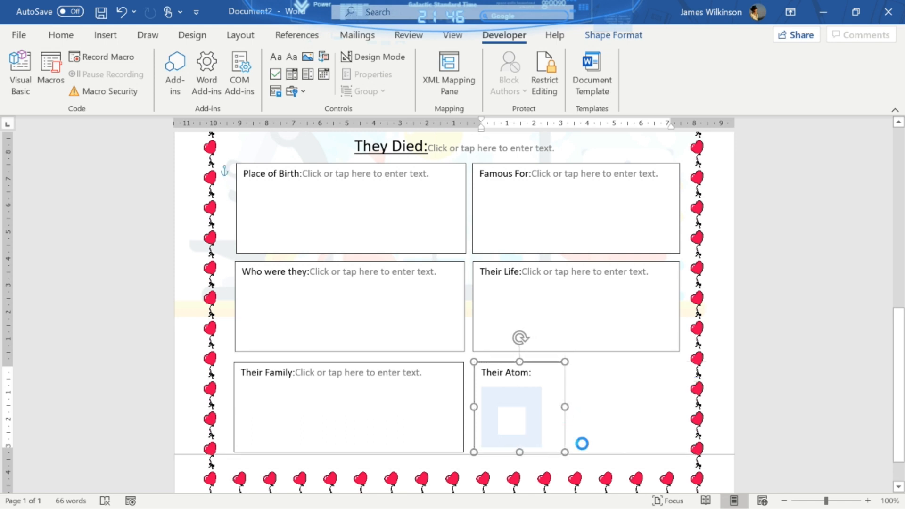
{"action": "left_click_drag", "start_coordinate": [581, 456], "coordinate": [597, 464]}
{"action": "left_click", "coordinate": [541, 443]}
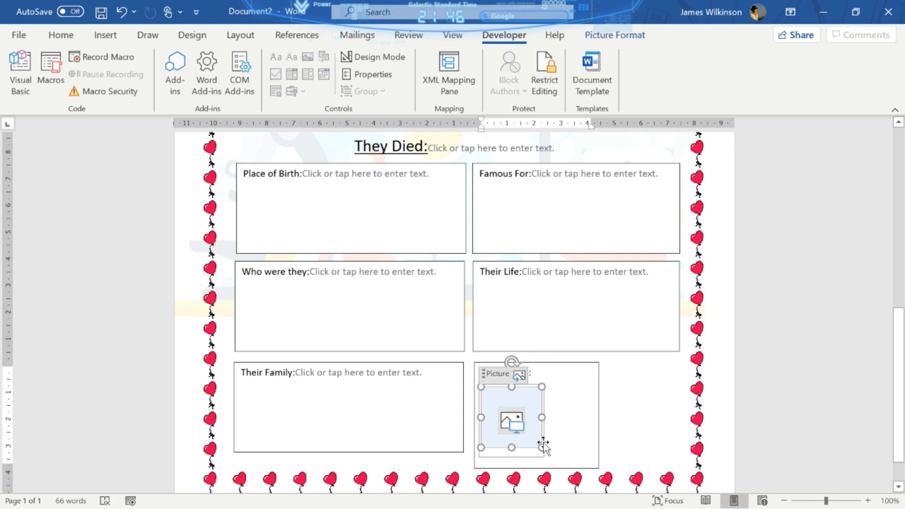
{"action": "left_click_drag", "start_coordinate": [541, 445], "coordinate": [559, 457]}
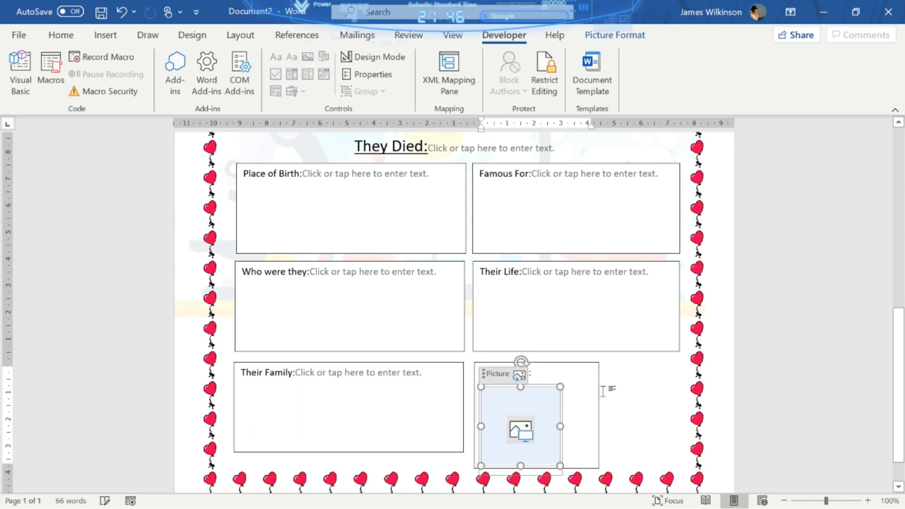
{"action": "left_click_drag", "start_coordinate": [599, 387], "coordinate": [639, 382]}
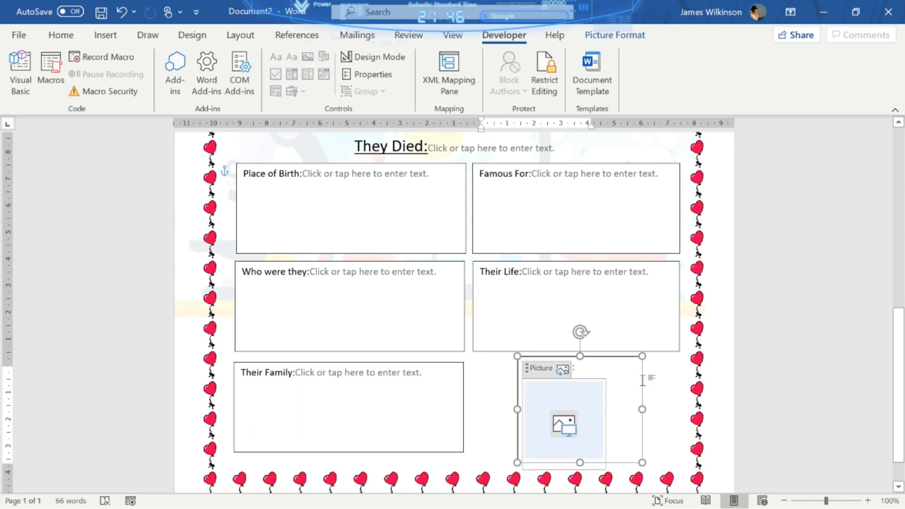
{"action": "left_click", "coordinate": [658, 375]}
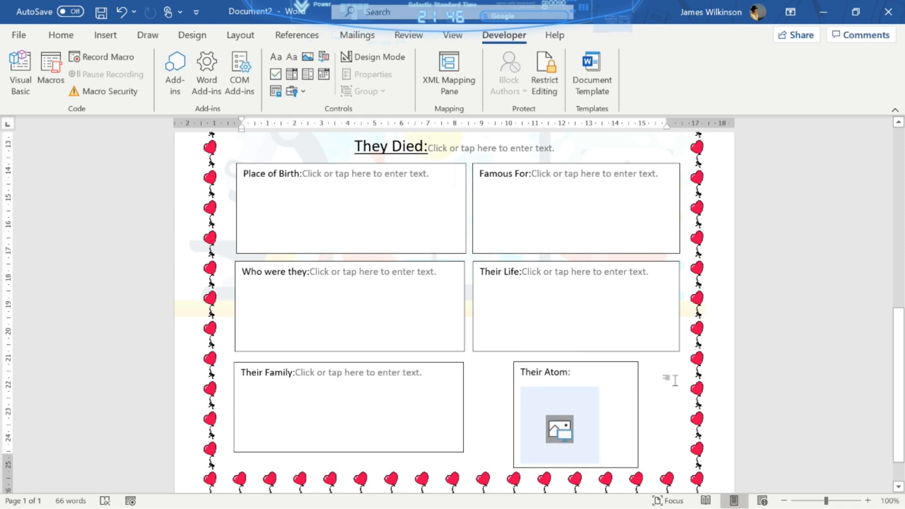
{"action": "scroll", "coordinate": [675, 380], "scroll_direction": "down", "scroll_amount": 1}
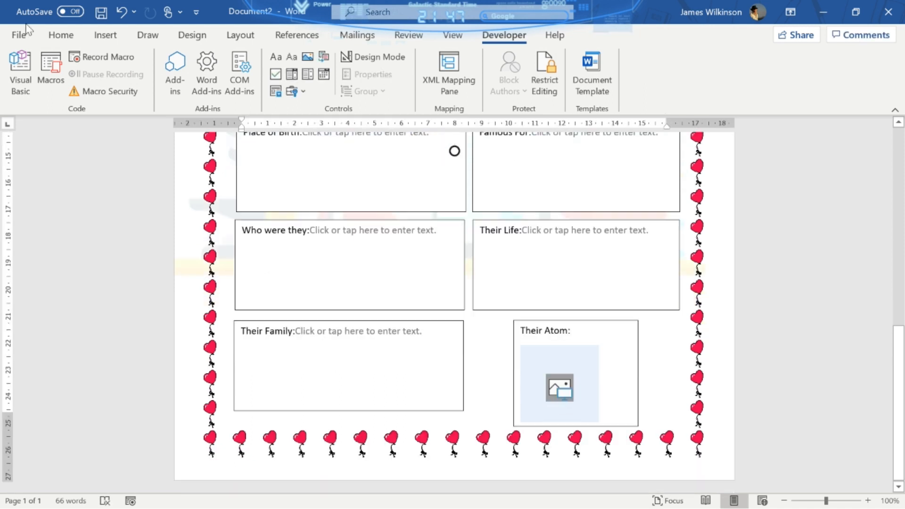
{"action": "left_click_drag", "start_coordinate": [901, 361], "coordinate": [902, 341]}
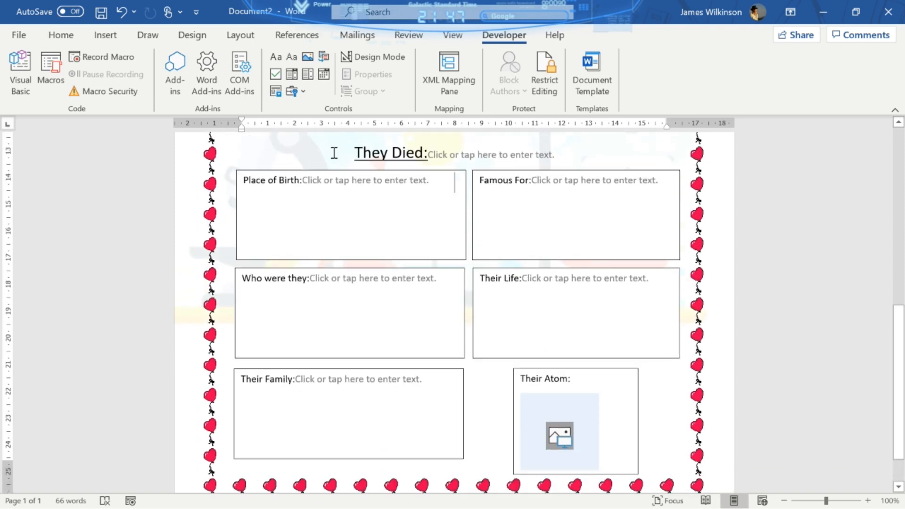
- Style Place of Birth with a yellow outline and Famous For with a light orange fill
{"action": "left_click", "coordinate": [465, 209]}
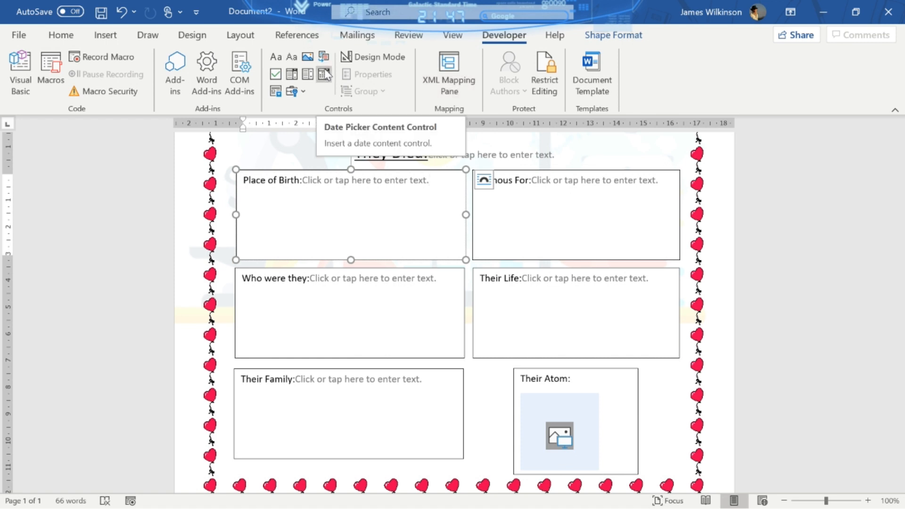
{"action": "left_click", "coordinate": [624, 38]}
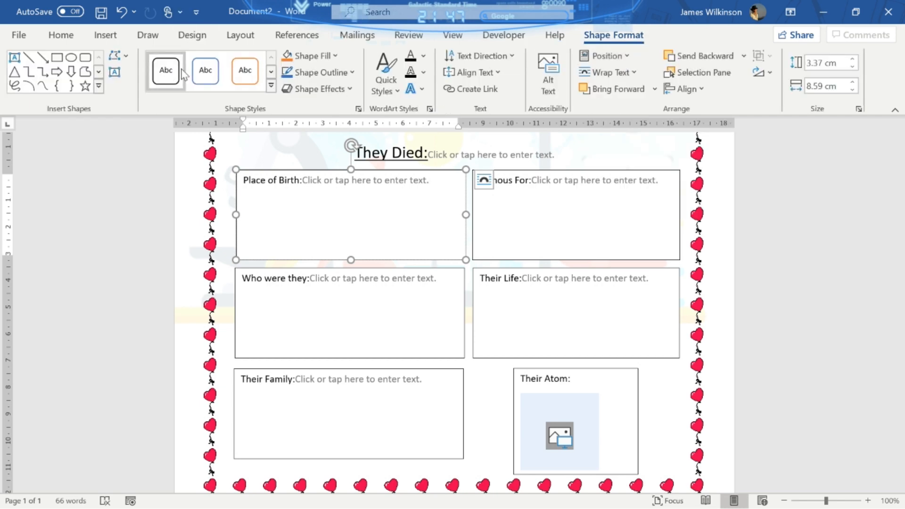
{"action": "left_click", "coordinate": [271, 87]}
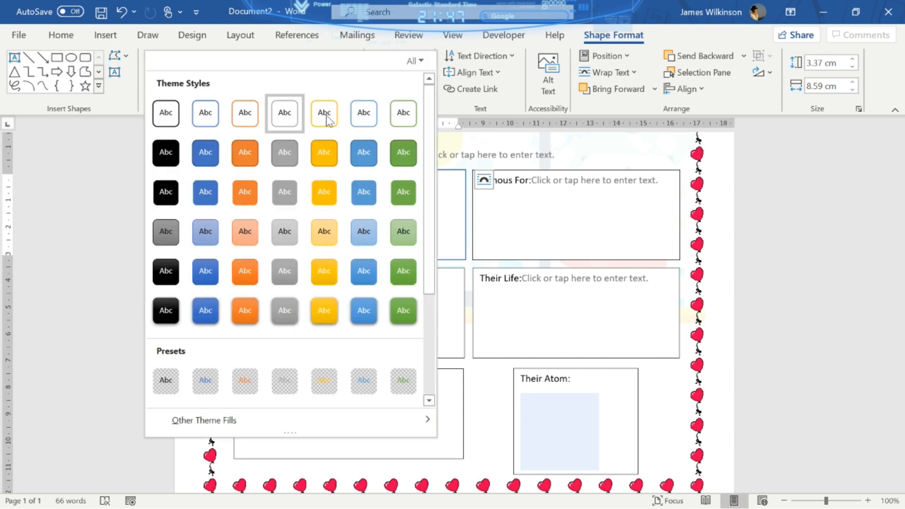
{"action": "left_click", "coordinate": [329, 120]}
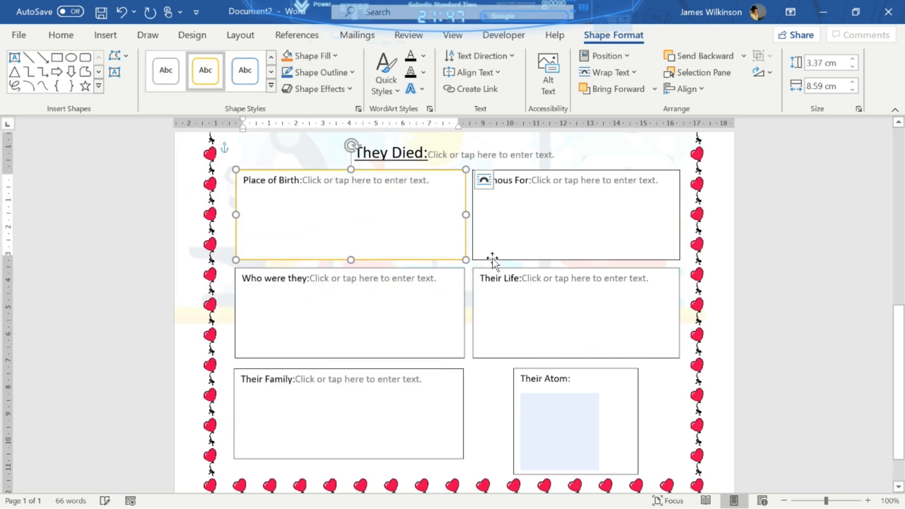
{"action": "left_click", "coordinate": [493, 260]}
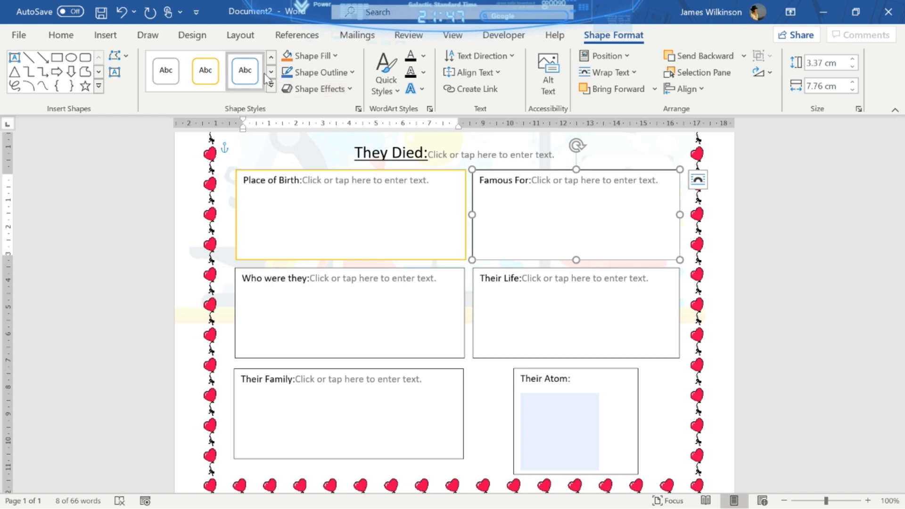
{"action": "left_click", "coordinate": [271, 86]}
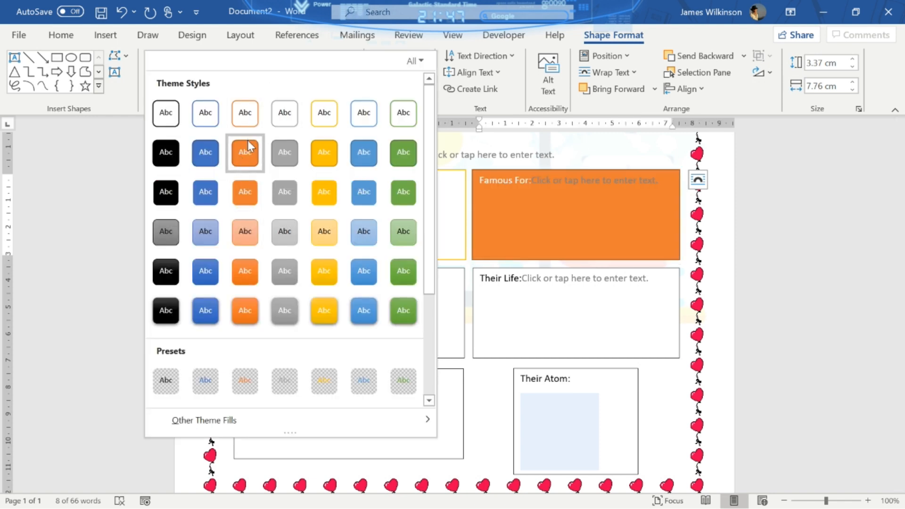
{"action": "left_click", "coordinate": [248, 227]}
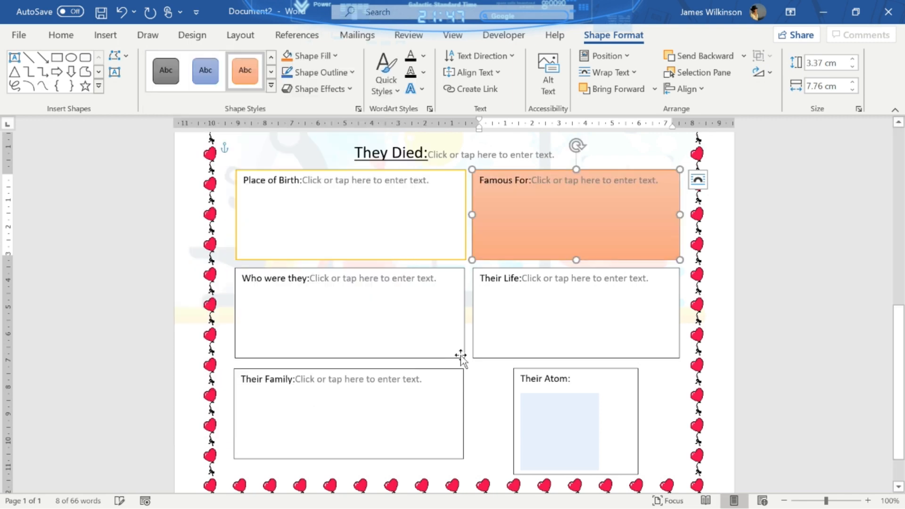
- Give Who were they a dark grey fill and Their Life a blue fill
{"action": "left_click", "coordinate": [460, 358]}
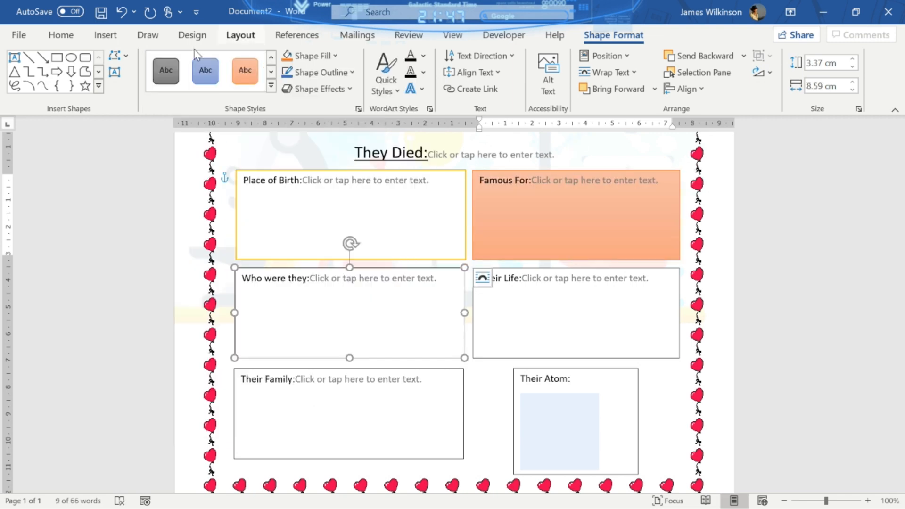
{"action": "left_click", "coordinate": [165, 71]}
{"action": "left_click", "coordinate": [545, 357]}
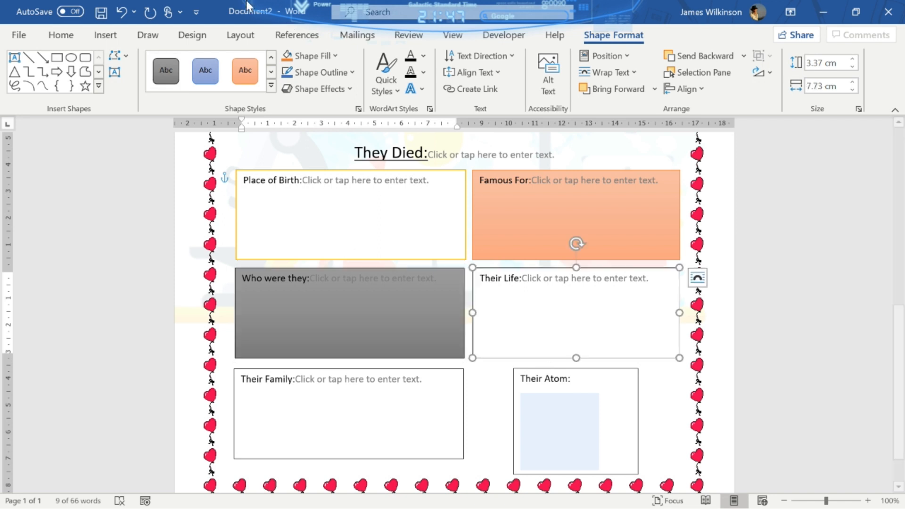
{"action": "left_click", "coordinate": [207, 76]}
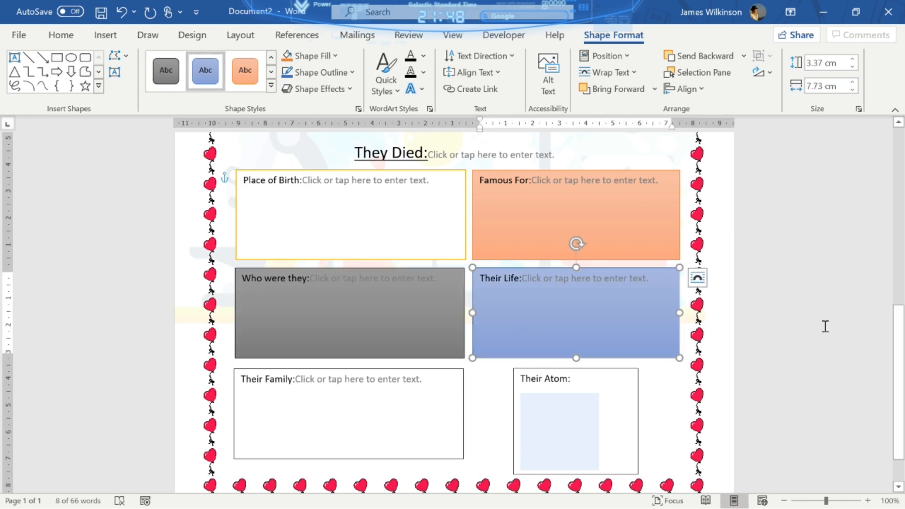
{"action": "scroll", "coordinate": [882, 394], "scroll_direction": "down", "scroll_amount": 1}
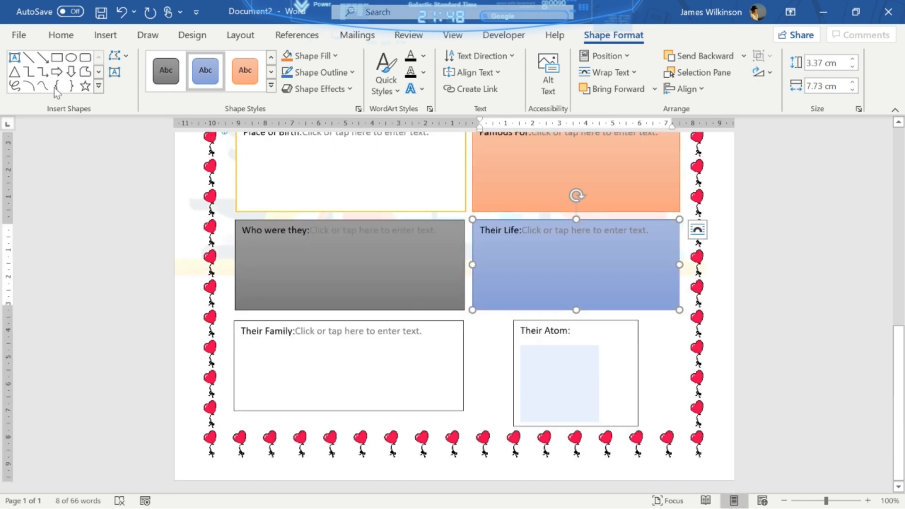
- Start Save As on This PC and open the full dialog at the Documents folder
{"action": "left_click", "coordinate": [19, 36]}
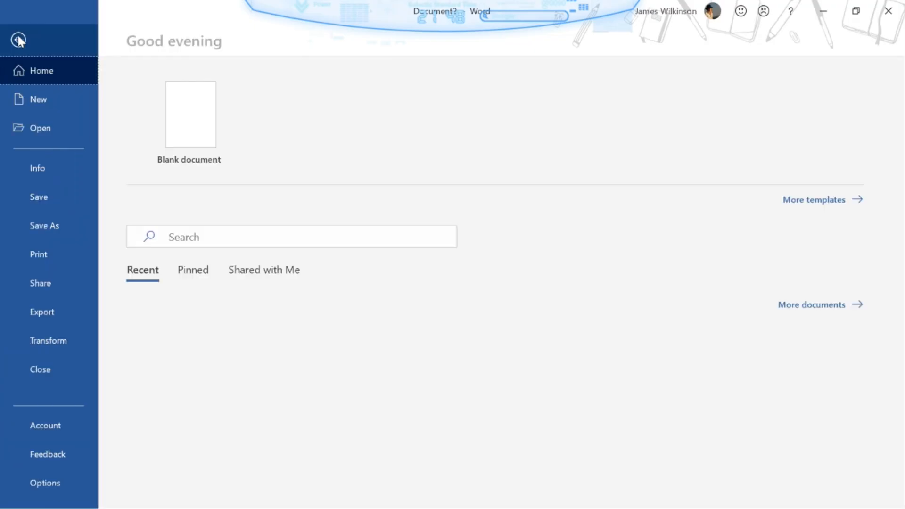
{"action": "left_click", "coordinate": [65, 226]}
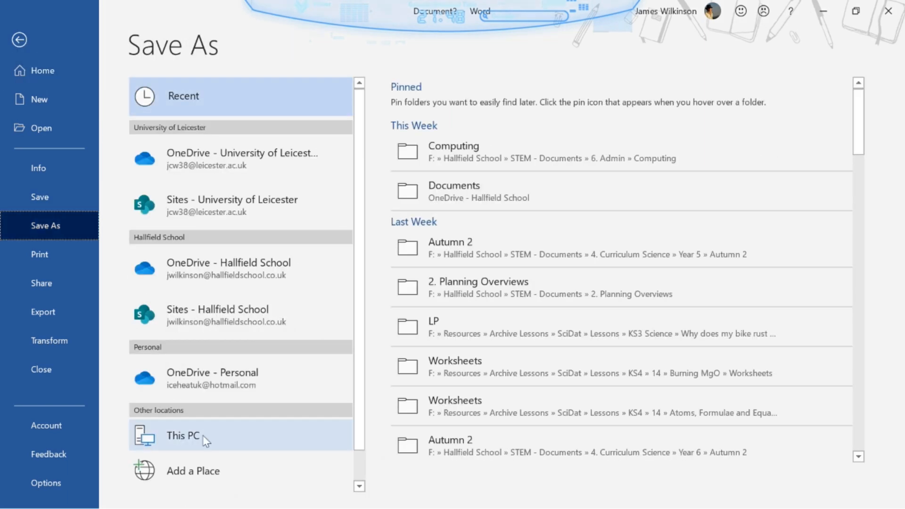
{"action": "scroll", "coordinate": [363, 353], "scroll_direction": "down", "scroll_amount": 1}
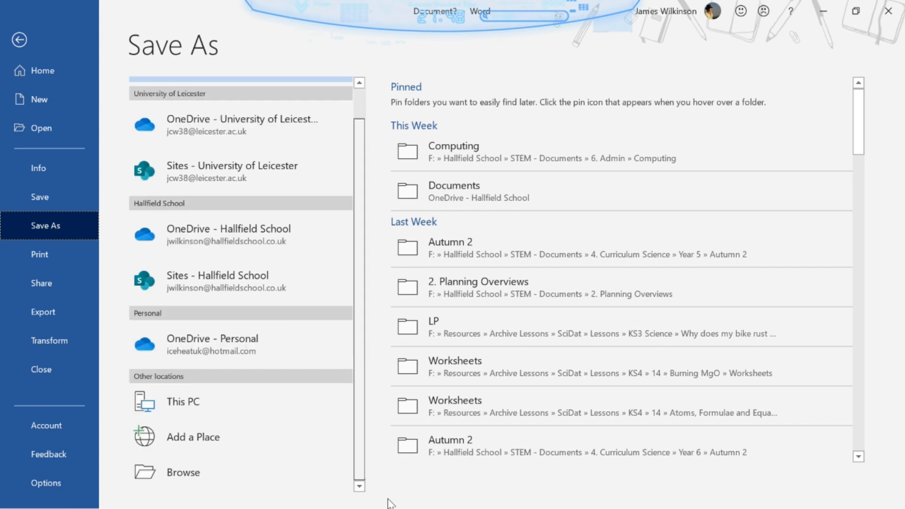
{"action": "left_click", "coordinate": [174, 413]}
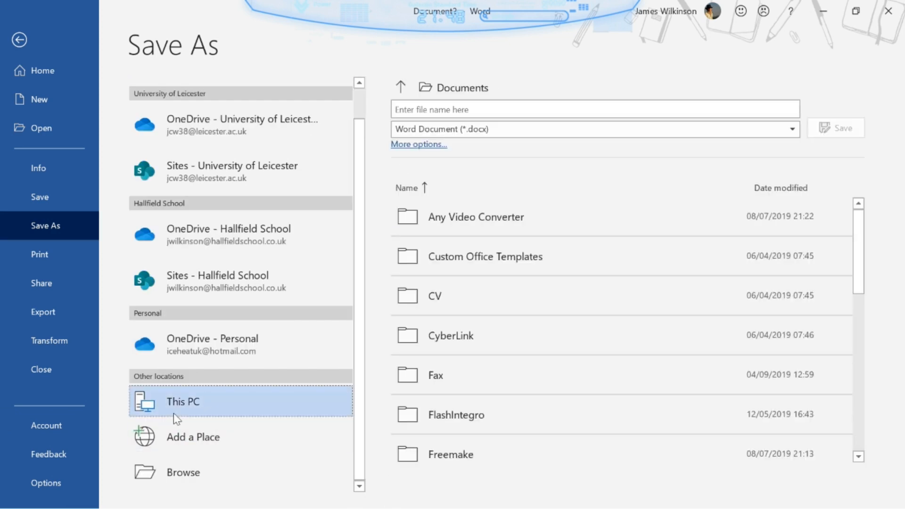
{"action": "left_click", "coordinate": [514, 86]}
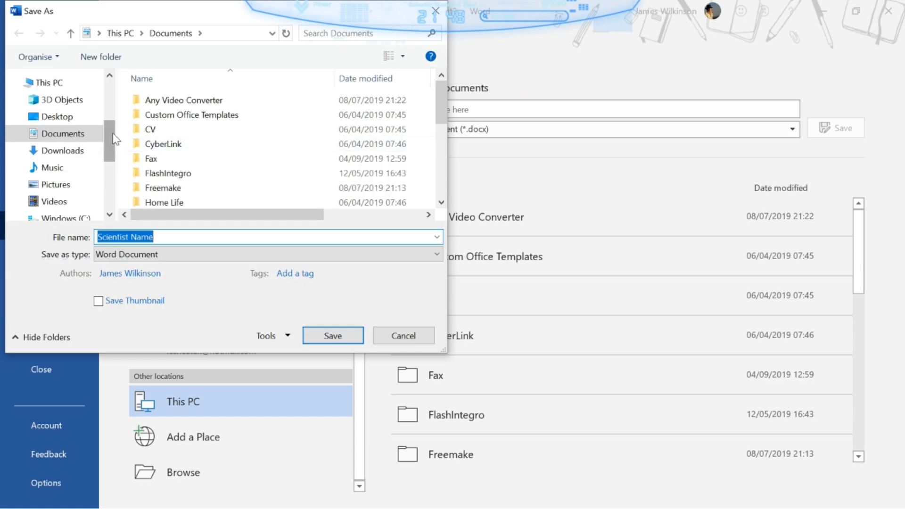
{"action": "left_click_drag", "start_coordinate": [112, 135], "coordinate": [113, 189]}
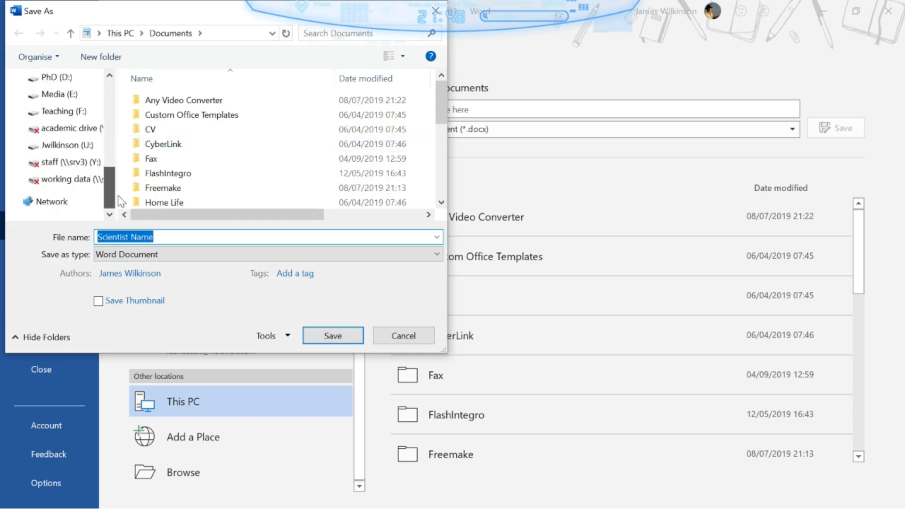
- Browse to the msc folder on the personal network drive
{"action": "left_click", "coordinate": [81, 149]}
{"action": "left_click", "coordinate": [174, 101]}
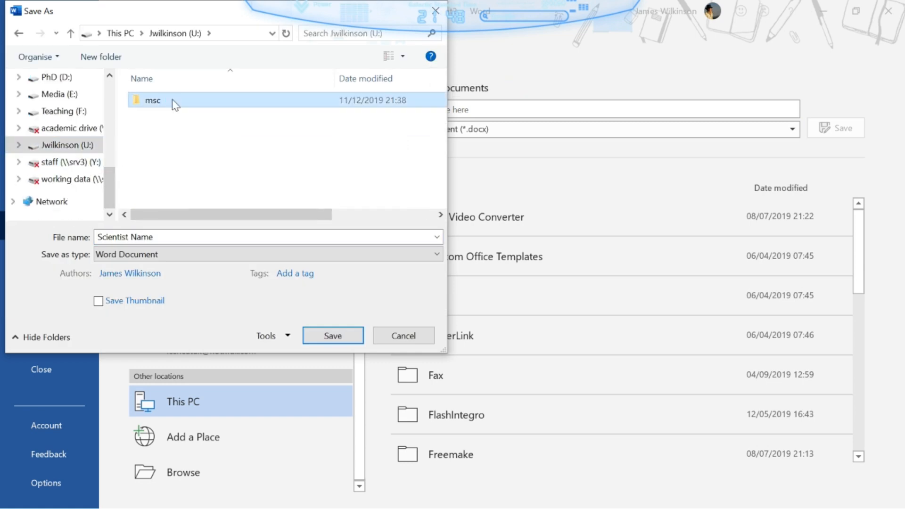
{"action": "double_click", "coordinate": [174, 101]}
- Save the file as Scientist Template in Word Macro-Enabled Template format
{"action": "left_click", "coordinate": [177, 235]}
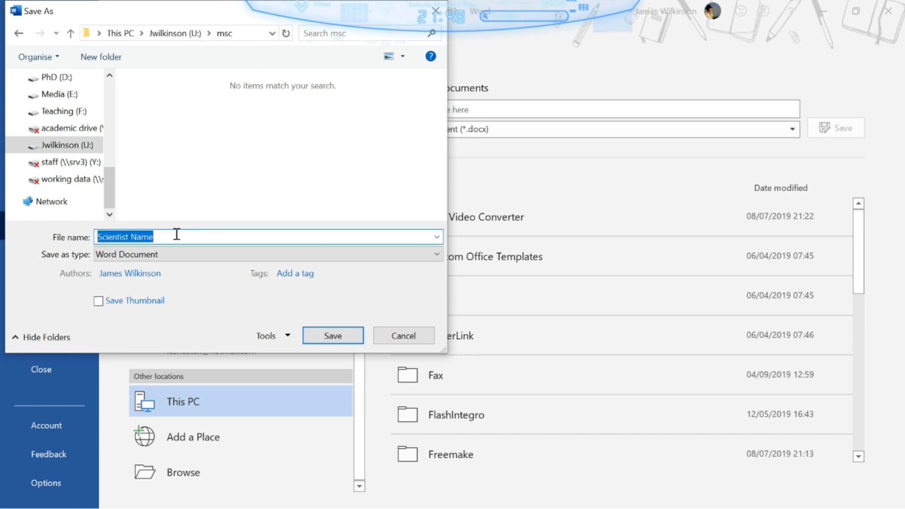
{"action": "left_click", "coordinate": [177, 235]}
{"action": "type", "text": "Templat"}
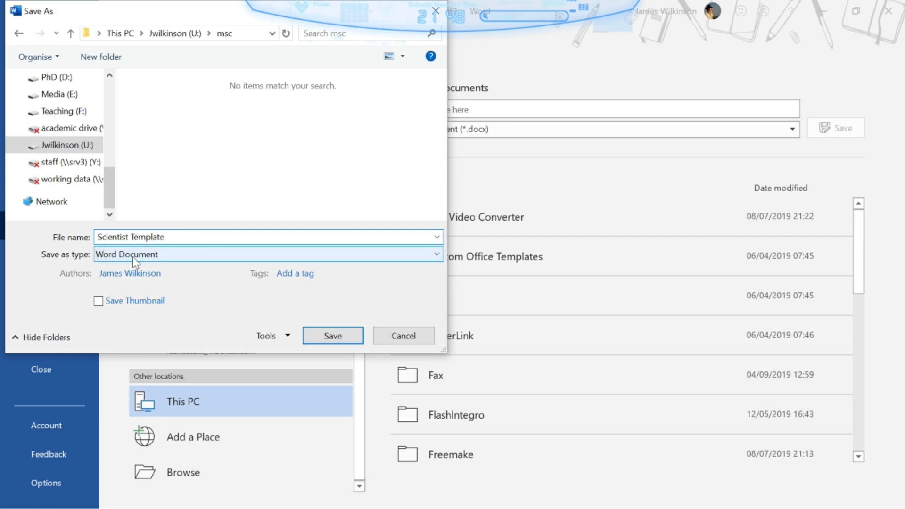
{"action": "left_click", "coordinate": [243, 255]}
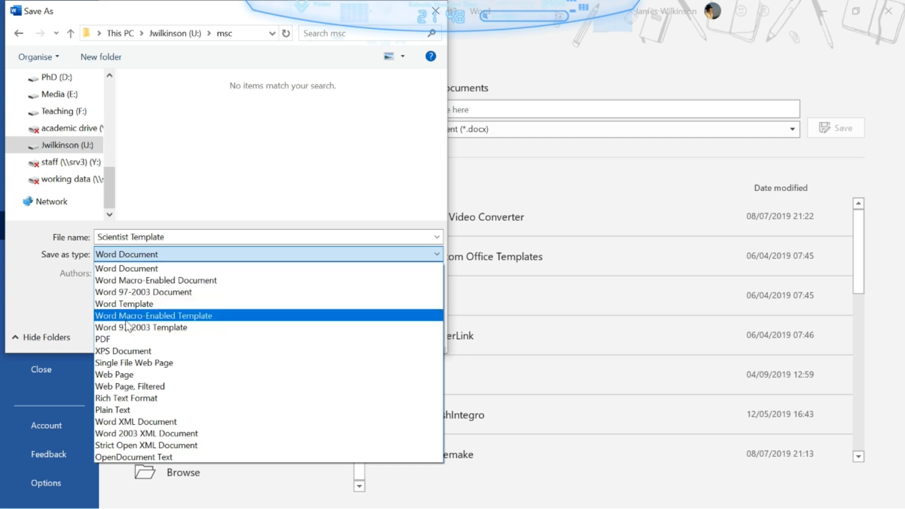
{"action": "left_click", "coordinate": [207, 316]}
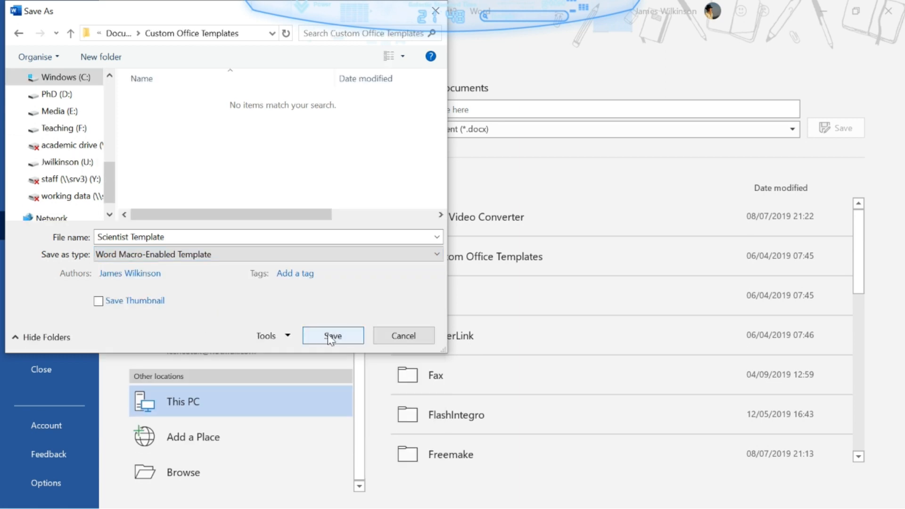
{"action": "left_click", "coordinate": [333, 335]}
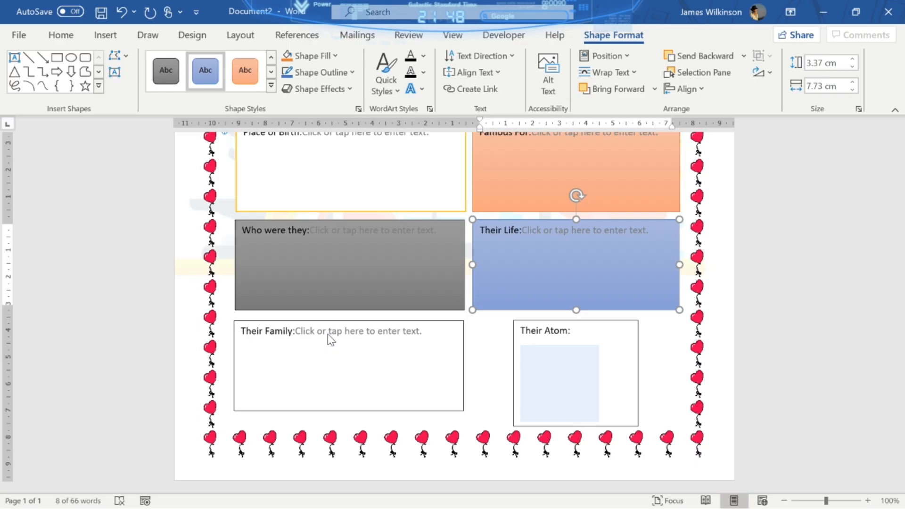